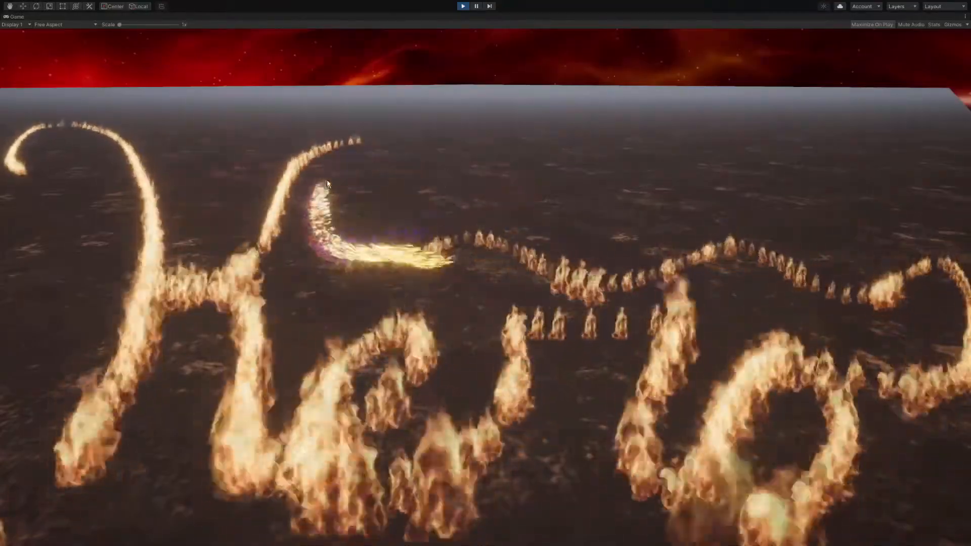
# Draw a trail of flames across the ground in the running game.
pyautogui.moveTo(327, 180)
pyautogui.mouseDown()
pyautogui.moveTo(566, 275)
pyautogui.moveTo(658, 460)
pyautogui.moveTo(733, 344)
pyautogui.moveTo(647, 470)
pyautogui.moveTo(302, 427)
pyautogui.moveTo(243, 377)
pyautogui.moveTo(314, 161)
pyautogui.moveTo(117, 445)
pyautogui.moveTo(126, 324)
pyautogui.moveTo(35, 141)
pyautogui.mouseUp()
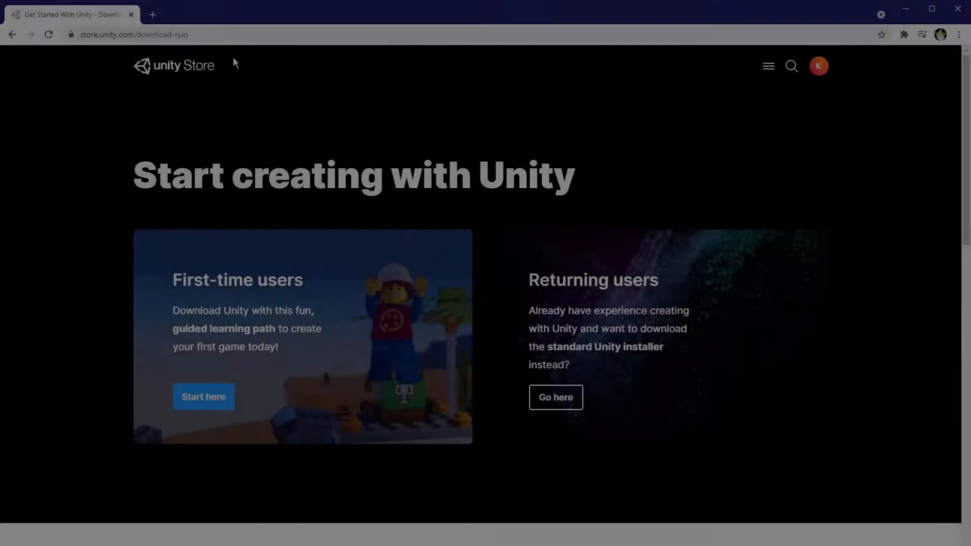
# Start the guided Unity download for first-time users from the Unity Store page.
pyautogui.click(204, 402)
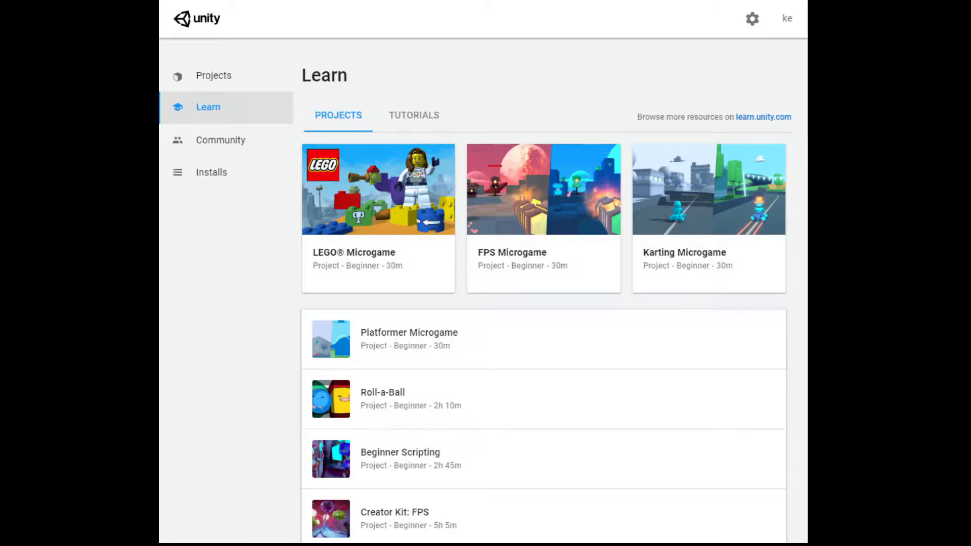
# Start adding the recommended Unity 2020.3.7f1 (LTS) release and proceed to its module selection.
pyautogui.click(254, 172)
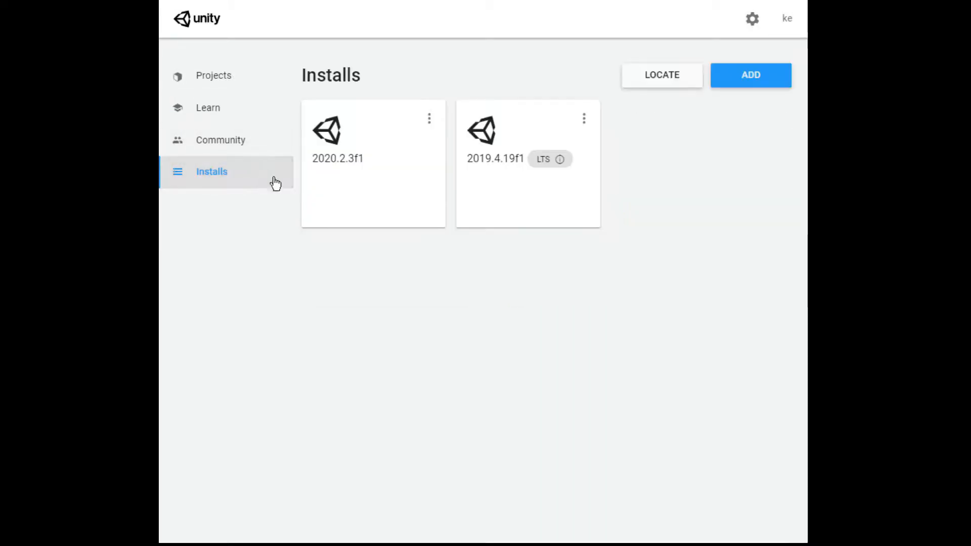
pyautogui.click(730, 75)
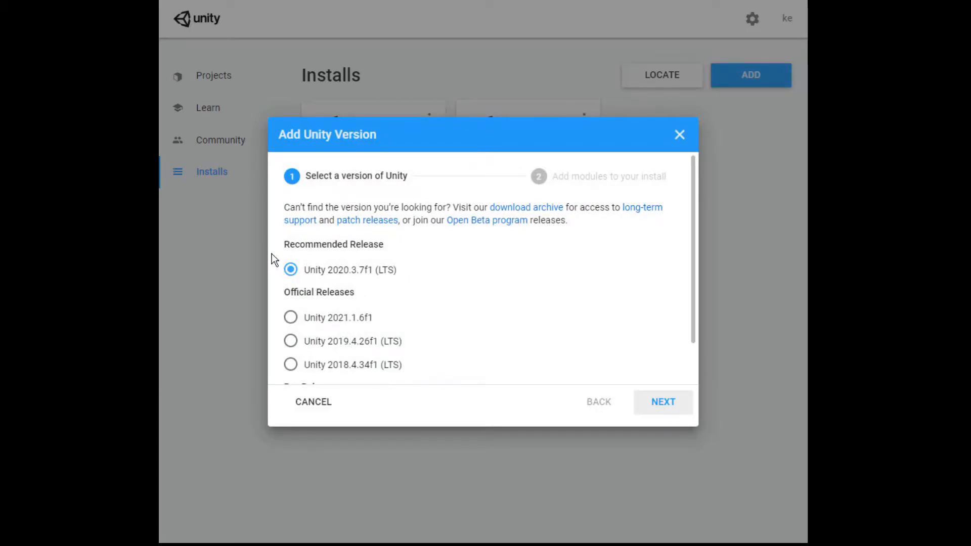
pyautogui.click(658, 404)
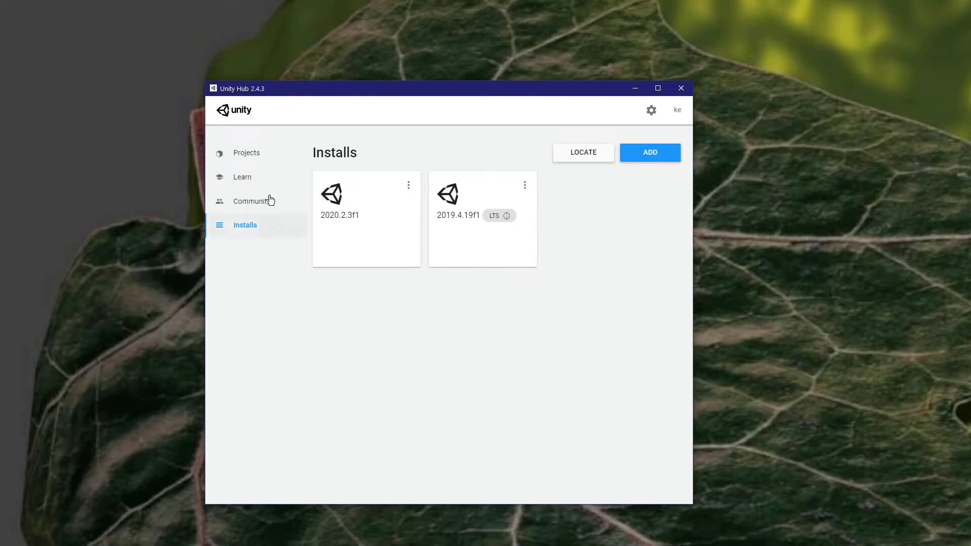
# Set up a new project based on the Universal Render Pipeline template.
pyautogui.click(252, 158)
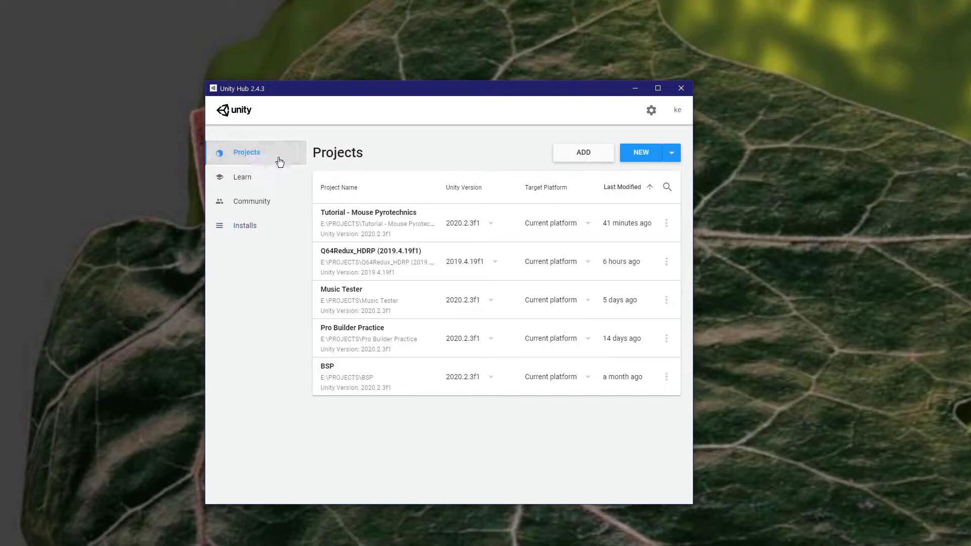
pyautogui.click(640, 153)
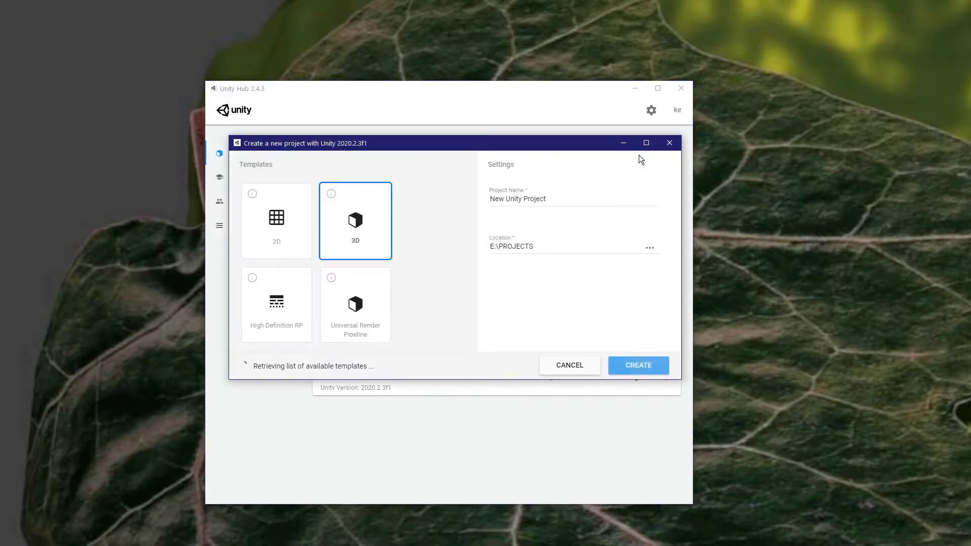
pyautogui.click(350, 276)
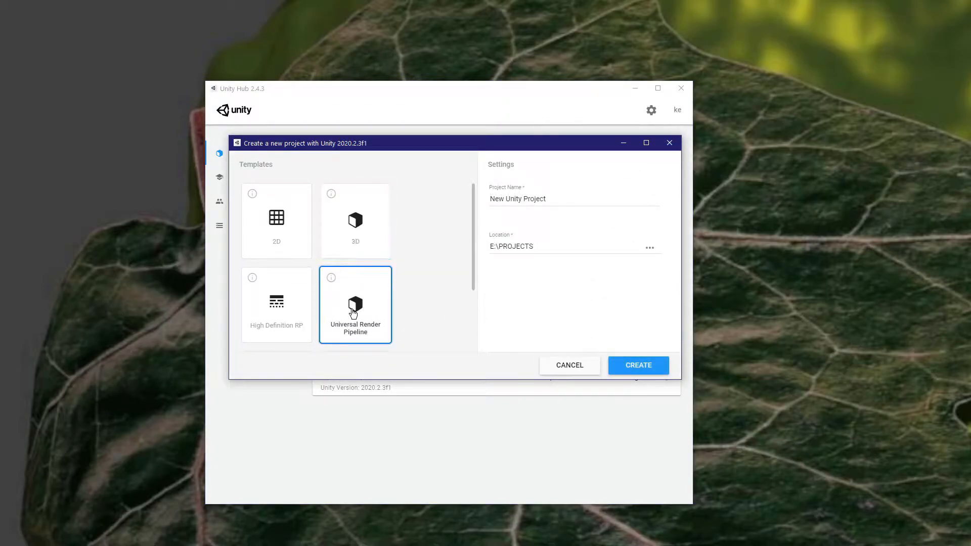
# Name the project "Name Your Project Yo" and create it.
pyautogui.moveTo(559, 198); pyautogui.dragTo(461, 197)
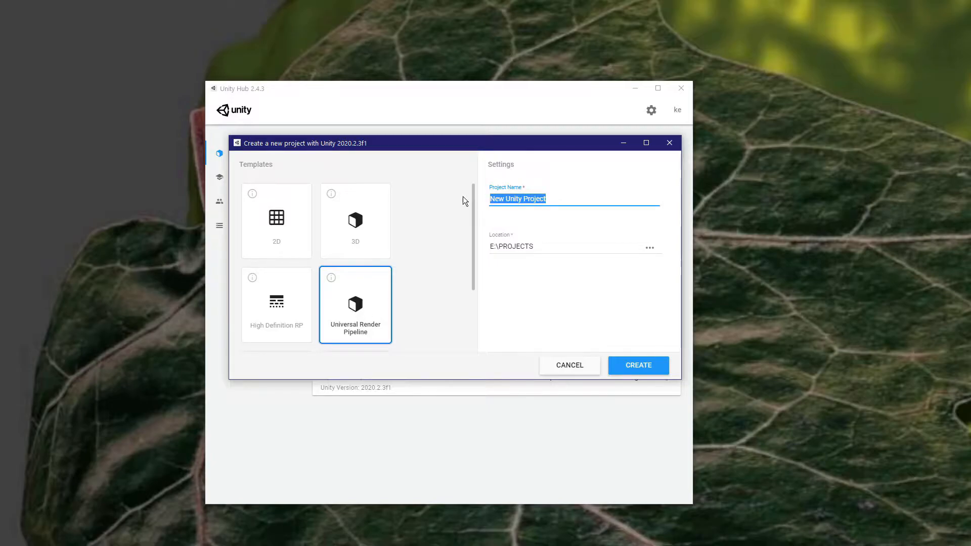
pyautogui.write('Nsmr Your')
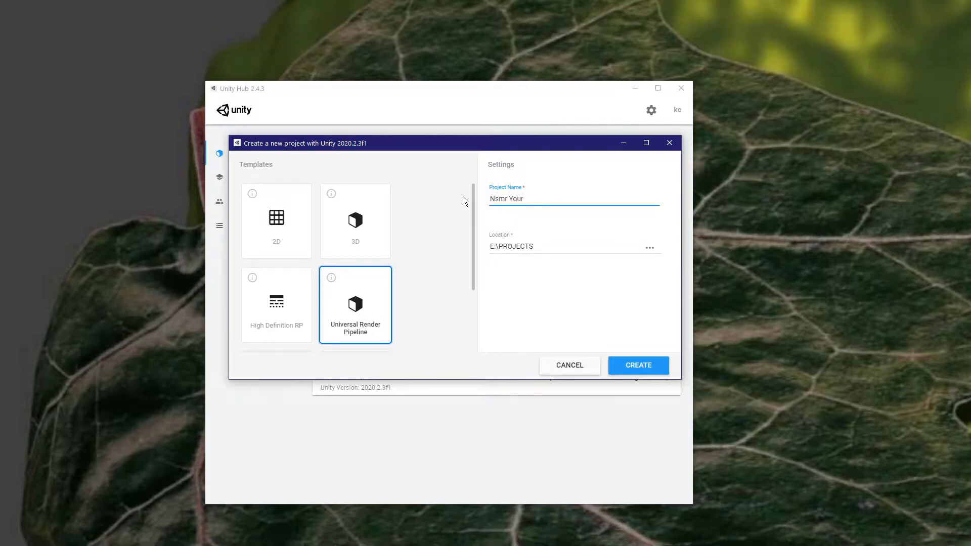
pyautogui.hotkey('ctrl', 'a')
pyautogui.write('Name Your Project Yo')
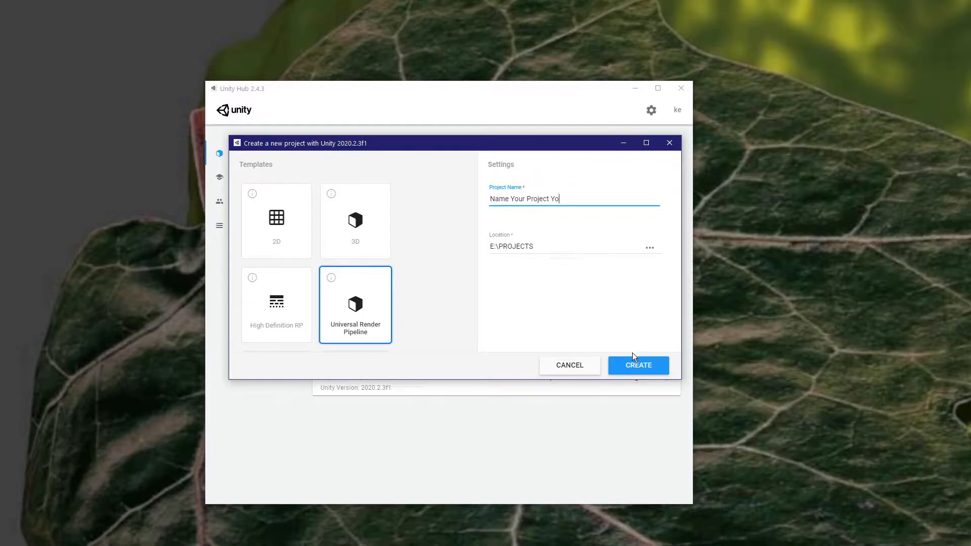
pyautogui.click(638, 365)
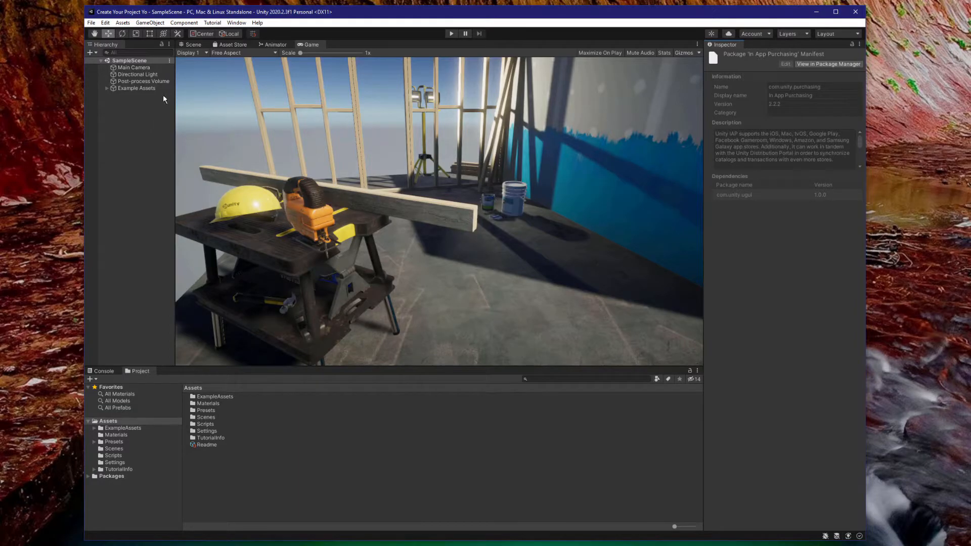
# Open the Package Manager, move its window higher over the editor, and list the Unity Registry packages.
pyautogui.click(235, 23)
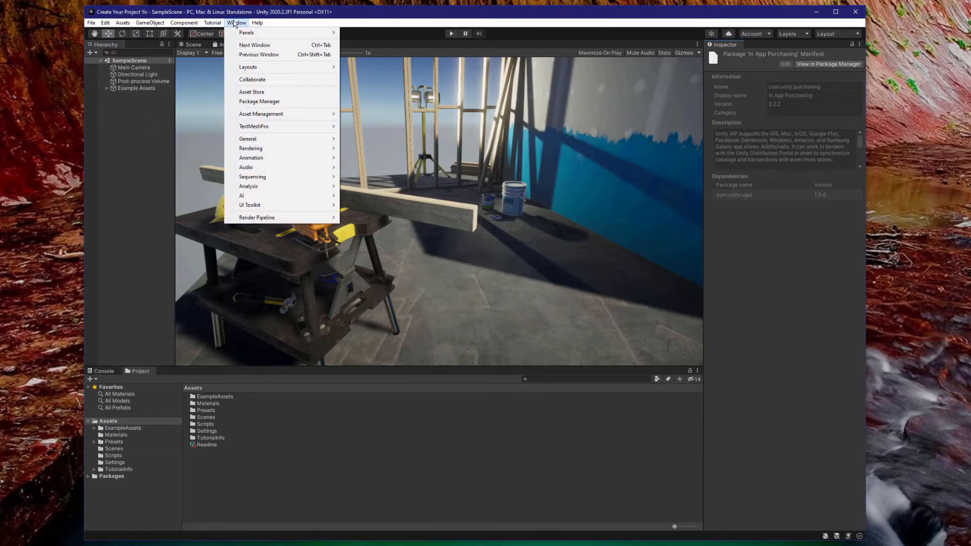
pyautogui.click(272, 101)
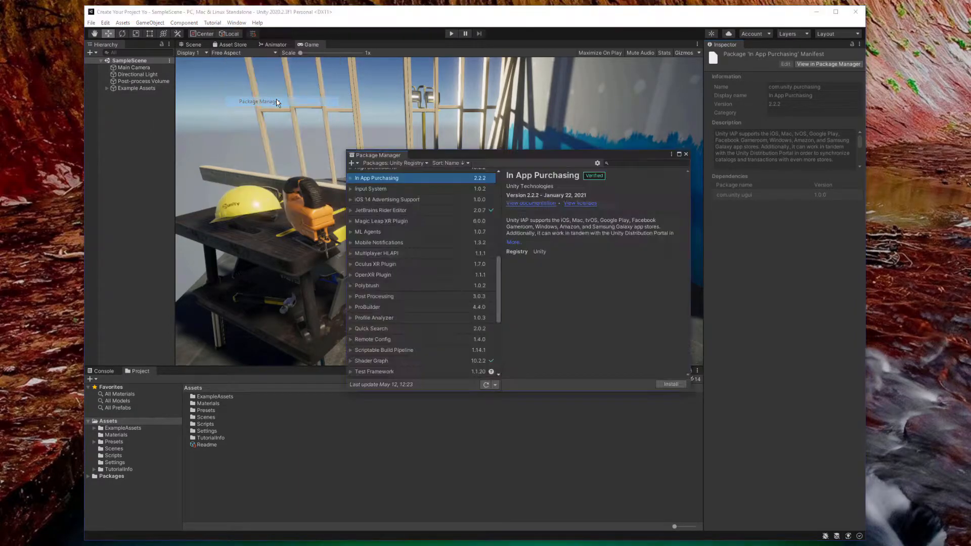
pyautogui.moveTo(456, 154); pyautogui.dragTo(419, 81)
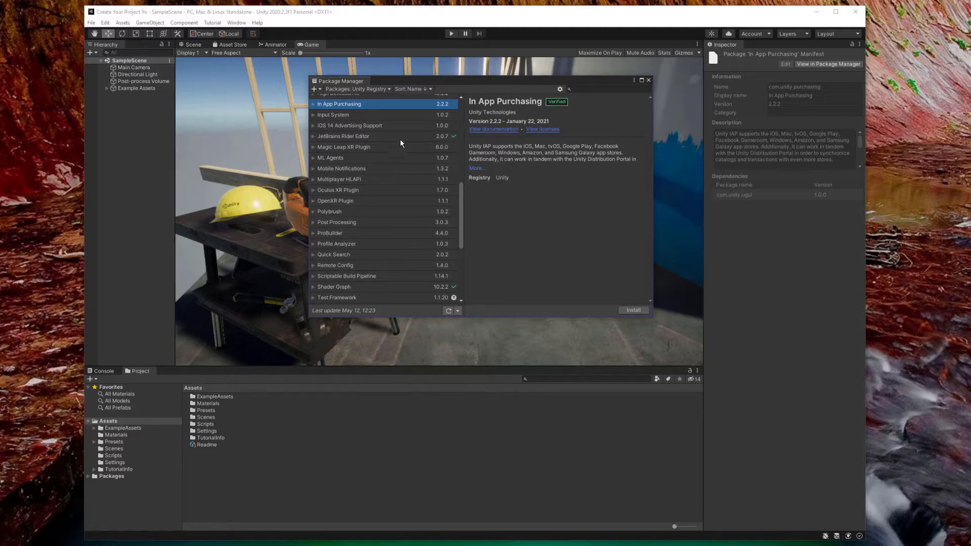
pyautogui.click(357, 89)
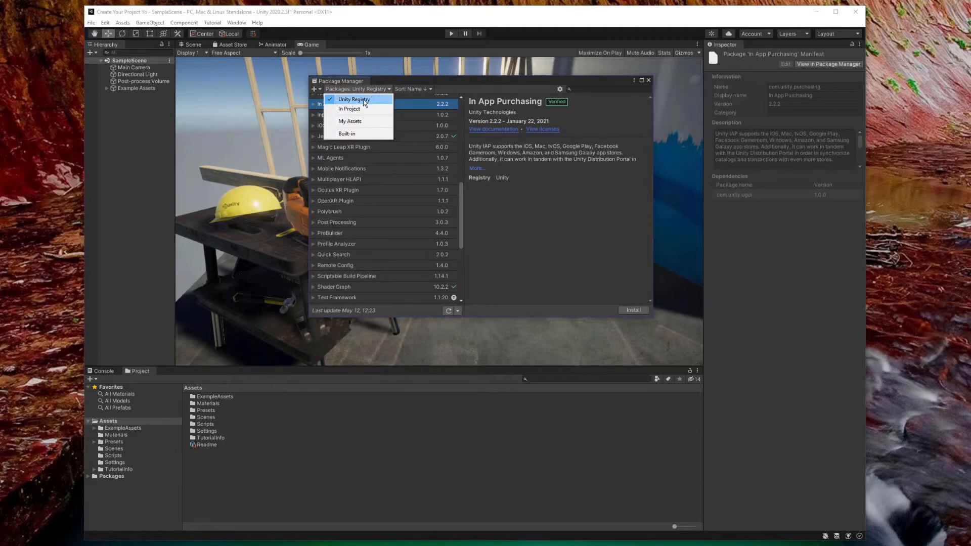
pyautogui.click(389, 99)
# Search the registry packages for "visual effect" and select the matching package.
pyautogui.click(577, 90)
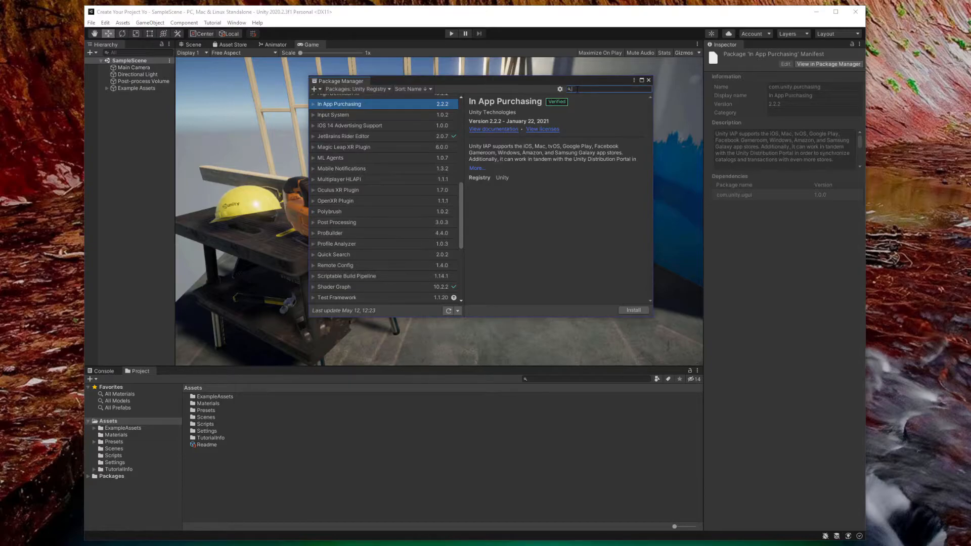
pyautogui.write('visual effect')
pyautogui.click(411, 98)
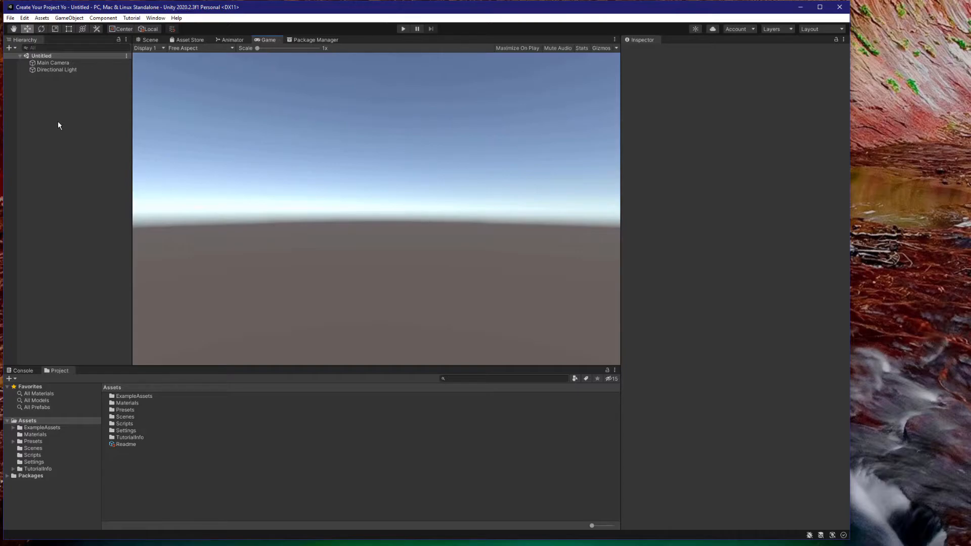
# Examine the Main Camera and Directional Light properties, as well as the console and the project's assets.
pyautogui.click(52, 62)
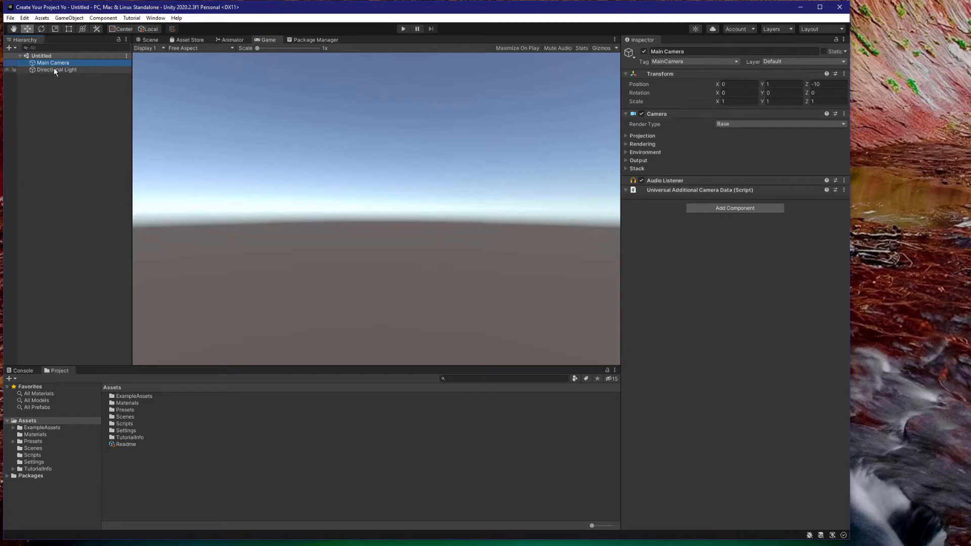
pyautogui.click(55, 71)
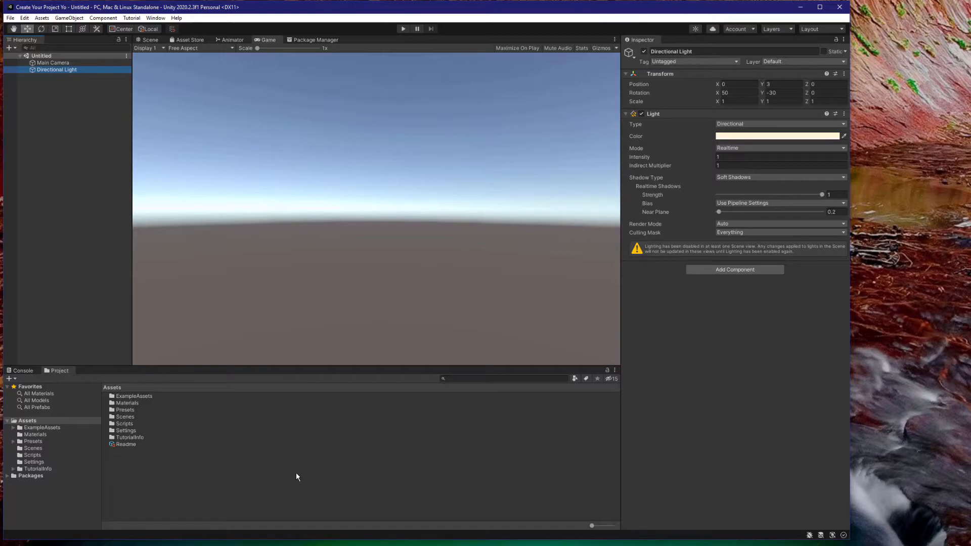
pyautogui.click(21, 372)
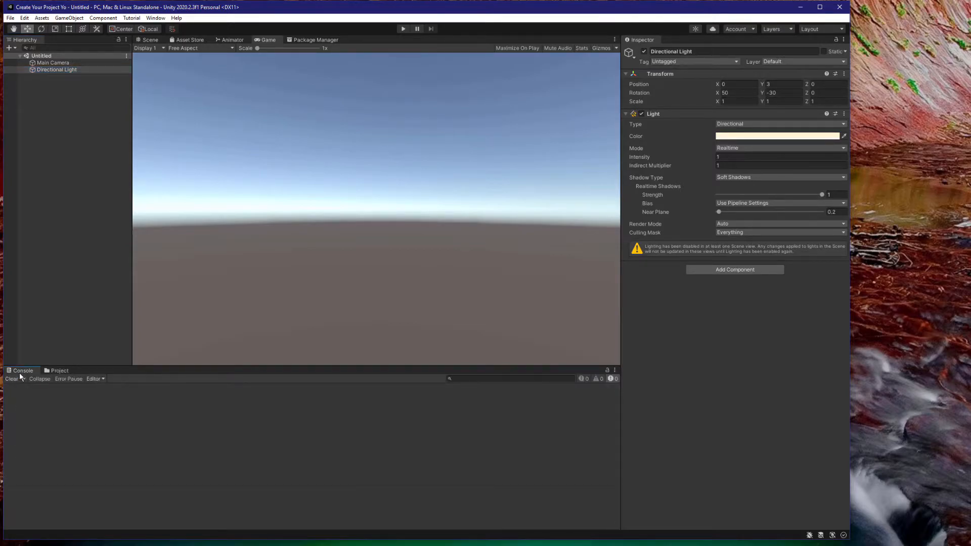
pyautogui.click(62, 371)
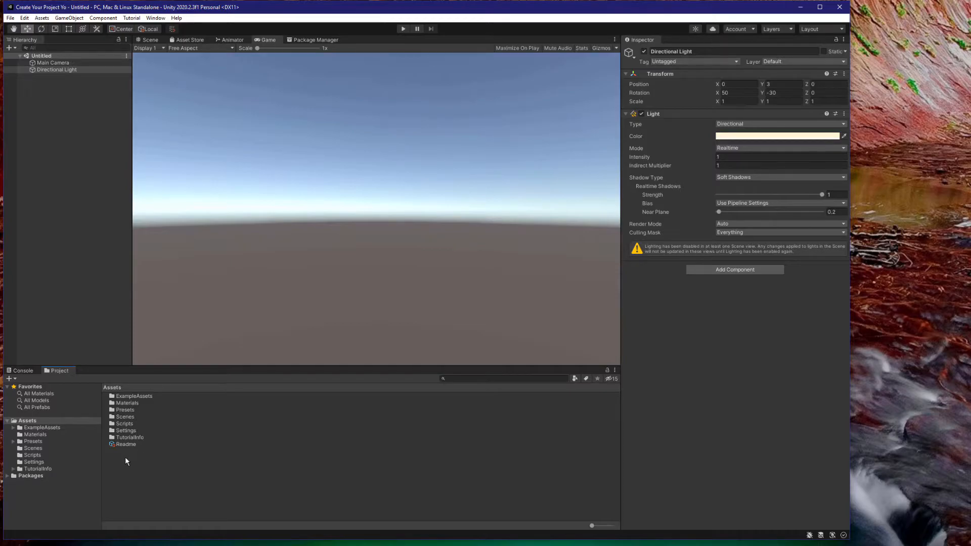
pyautogui.click(23, 372)
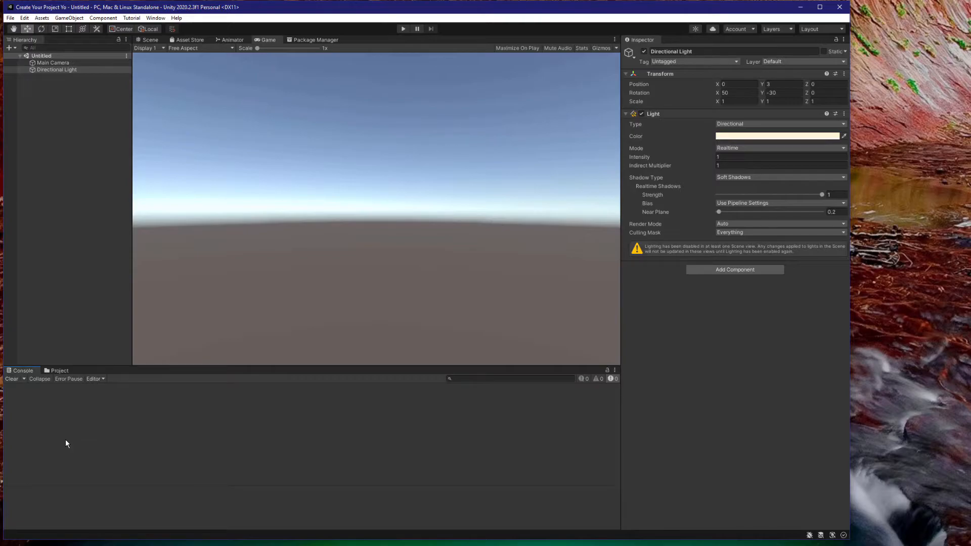
pyautogui.click(58, 371)
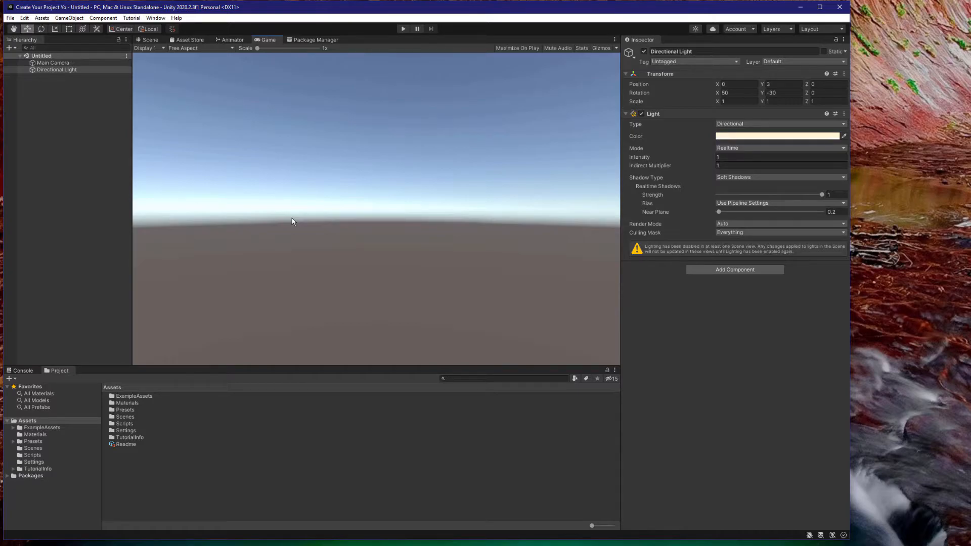
# Tilt the Main Camera downward to an X rotation of about 6.71.
pyautogui.click(77, 63)
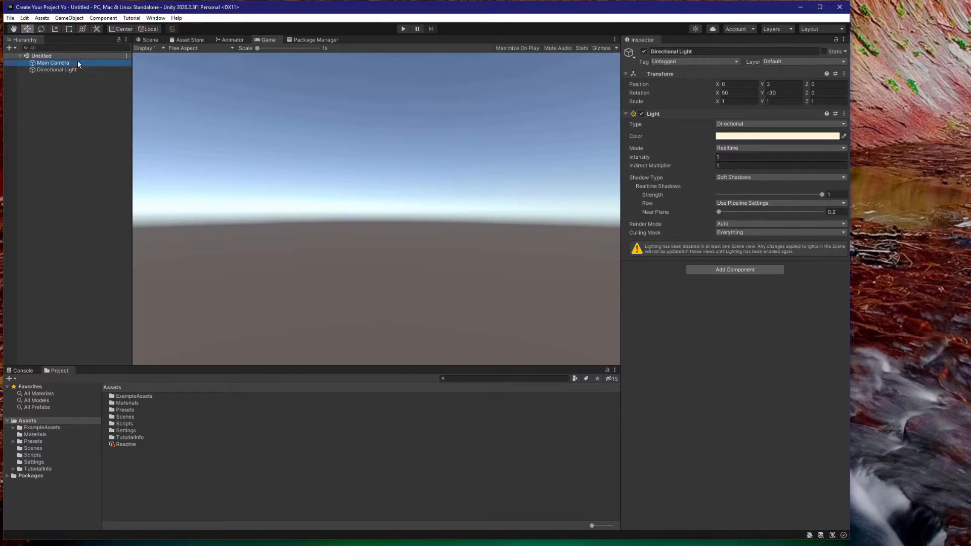
pyautogui.click(743, 93)
pyautogui.click(717, 93)
pyautogui.moveTo(717, 92); pyautogui.dragTo(788, 116)
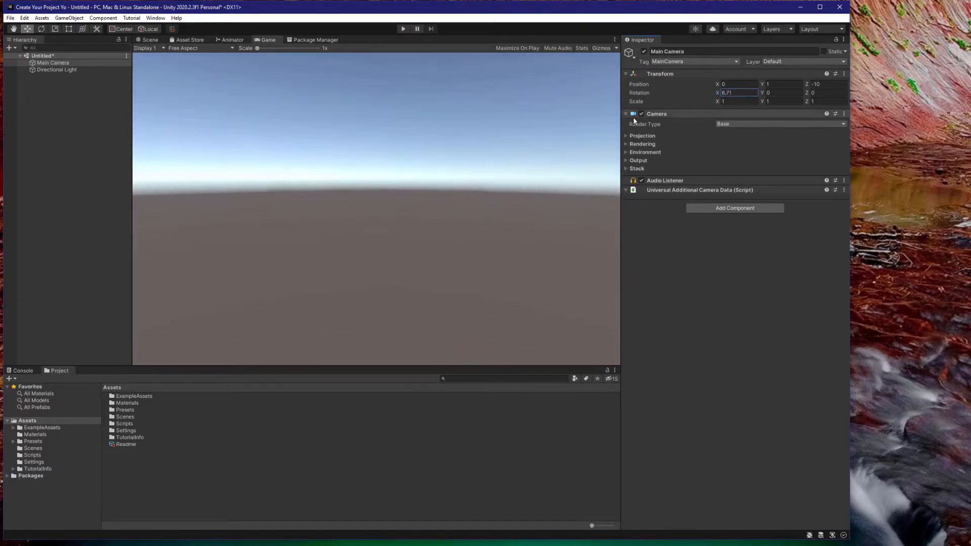
# Look around the untitled scene in the Scene view and frame the Main Camera.
pyautogui.click(148, 40)
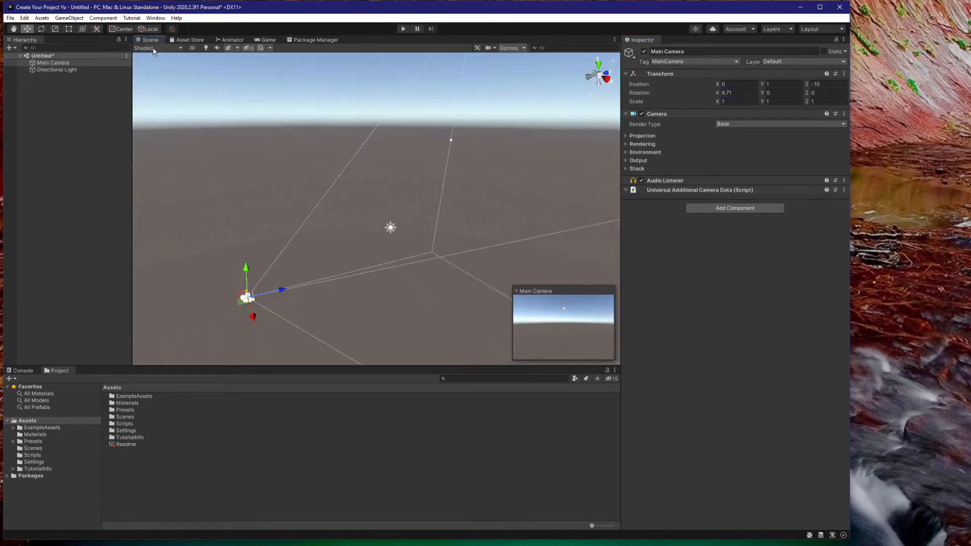
pyautogui.moveTo(242, 113)
pyautogui.mouseDown(button='right')
pyautogui.moveTo(382, 126)
pyautogui.moveTo(420, 100)
pyautogui.moveTo(67, 122)
pyautogui.moveTo(242, 111)
pyautogui.mouseUp(button='right')
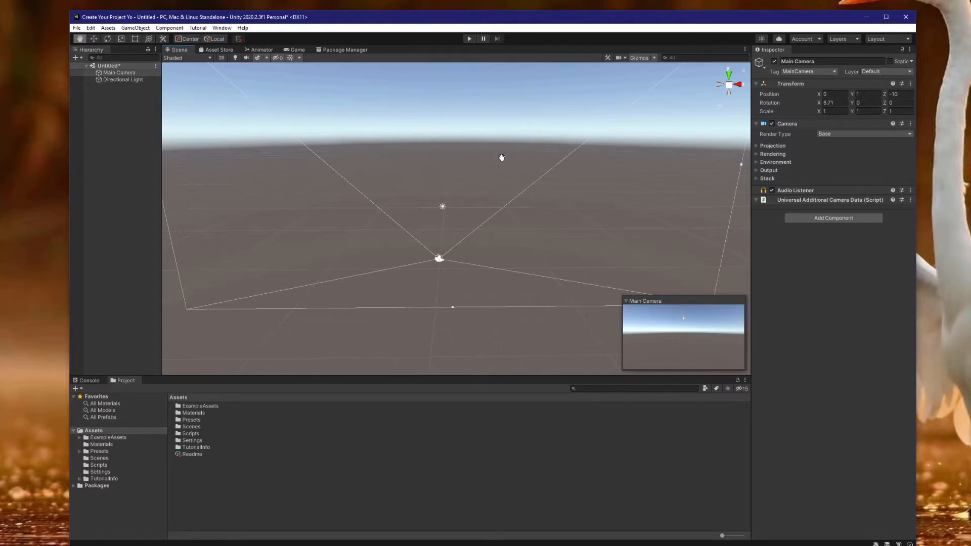
pyautogui.moveTo(502, 157)
pyautogui.mouseDown(button='right')
pyautogui.moveTo(447, 164)
pyautogui.moveTo(485, 164)
pyautogui.moveTo(468, 154)
pyautogui.moveTo(495, 115)
pyautogui.moveTo(562, 125)
pyautogui.moveTo(525, 180)
pyautogui.moveTo(494, 147)
pyautogui.moveTo(507, 153)
pyautogui.moveTo(505, 169)
pyautogui.mouseUp(button='right')
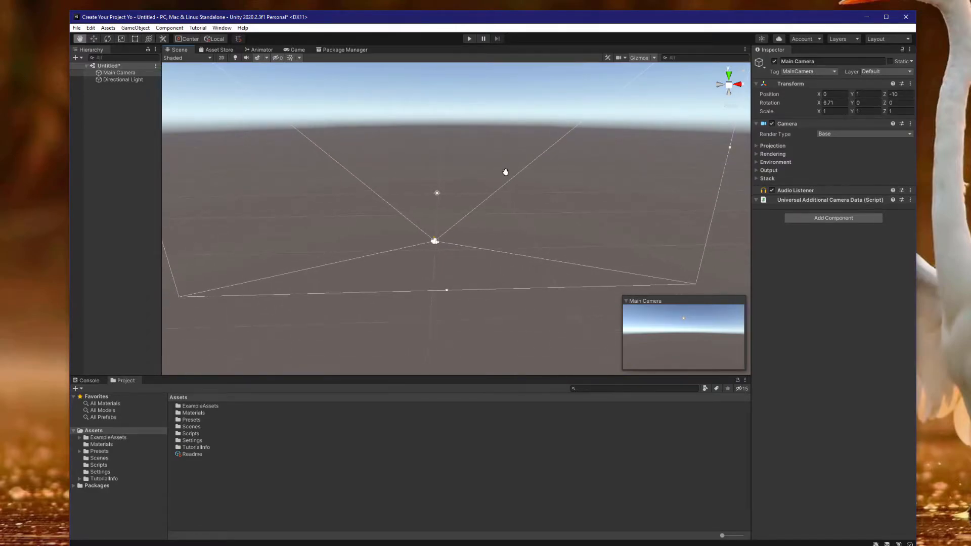
pyautogui.moveTo(505, 172); pyautogui.dragTo(490, 206)
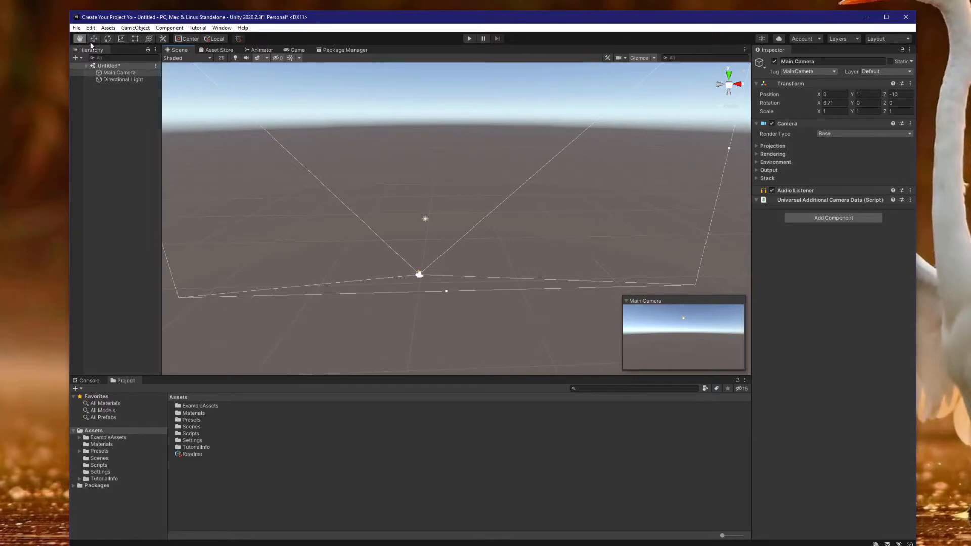
pyautogui.moveTo(454, 198); pyautogui.dragTo(494, 204)
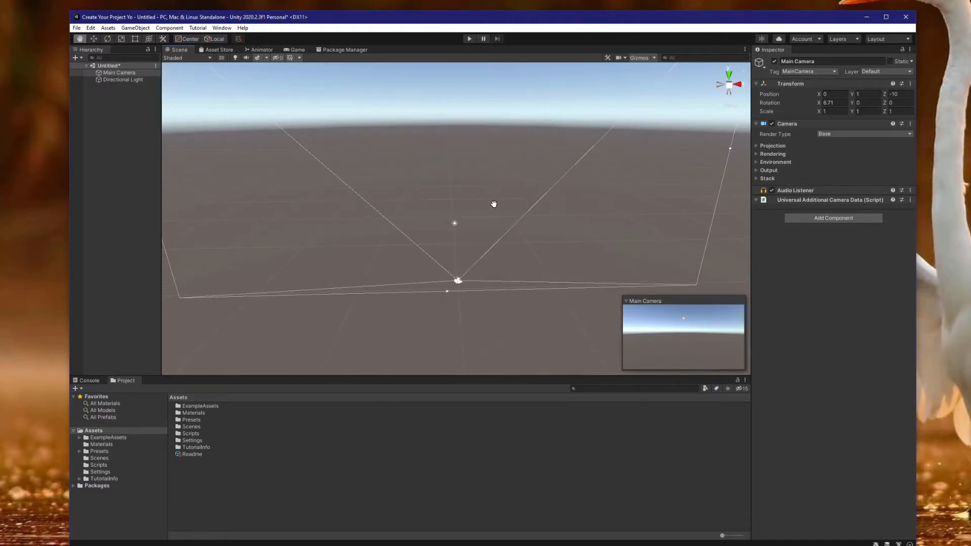
pyautogui.click(136, 74)
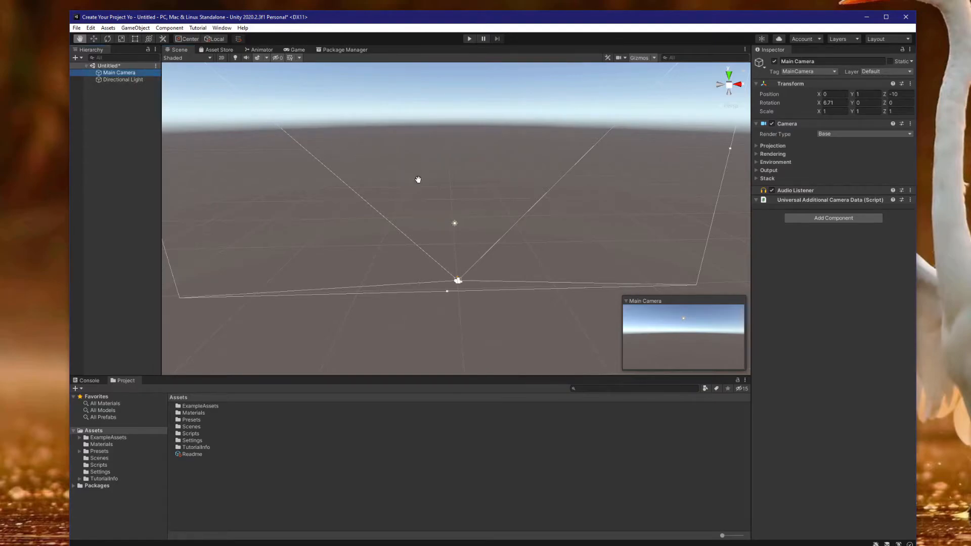
pyautogui.press('f')
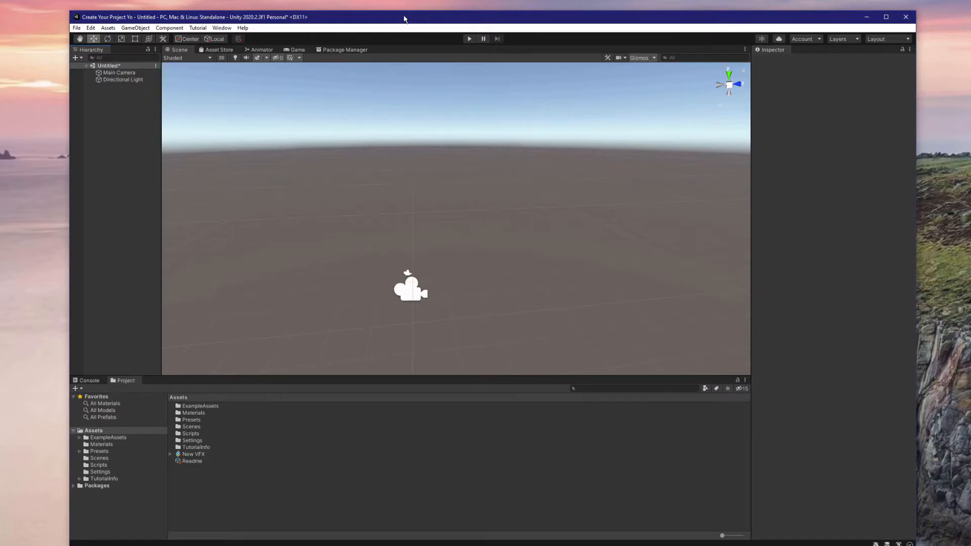
# Add a 3D cube object to the scene, keeping the name Cube.
pyautogui.click(120, 76)
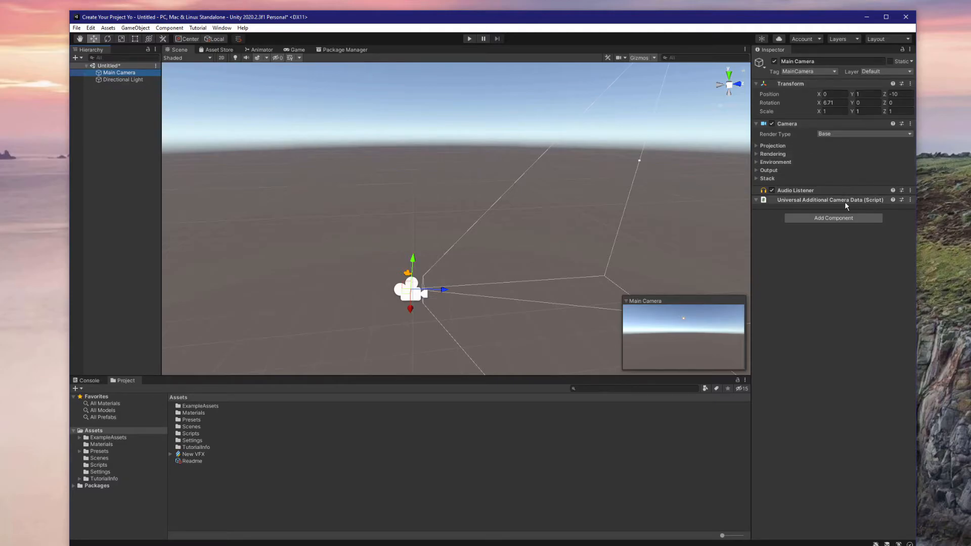
pyautogui.rightClick(126, 170)
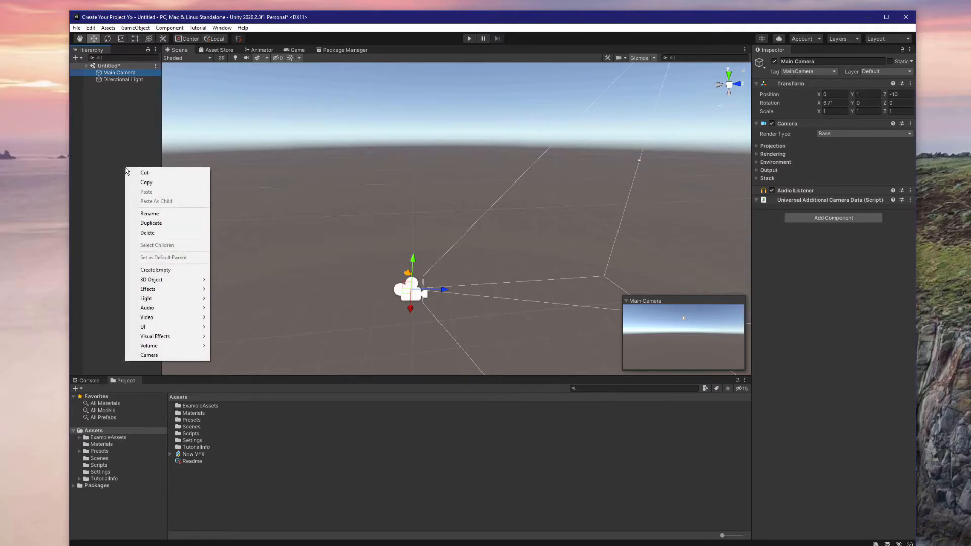
pyautogui.moveTo(162, 280)
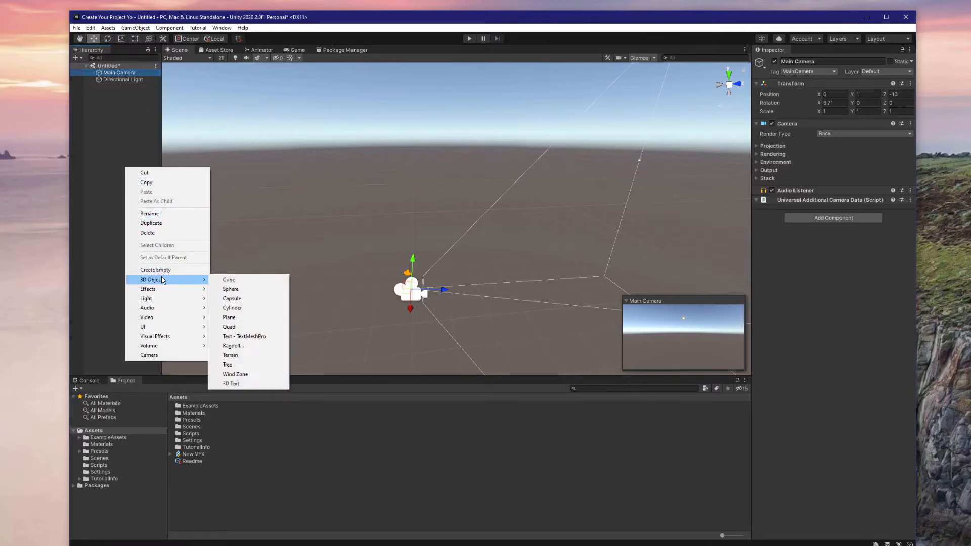
pyautogui.click(229, 279)
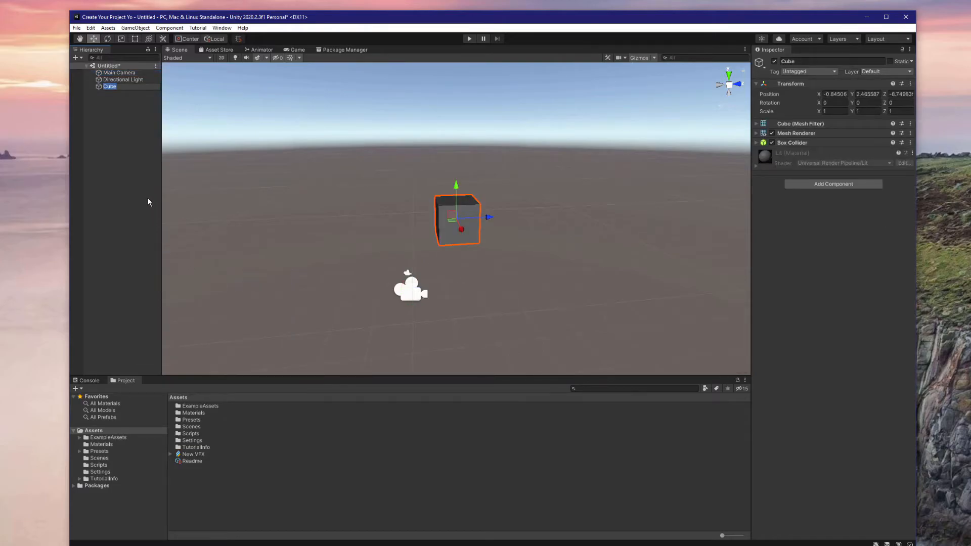
pyautogui.press('Return')
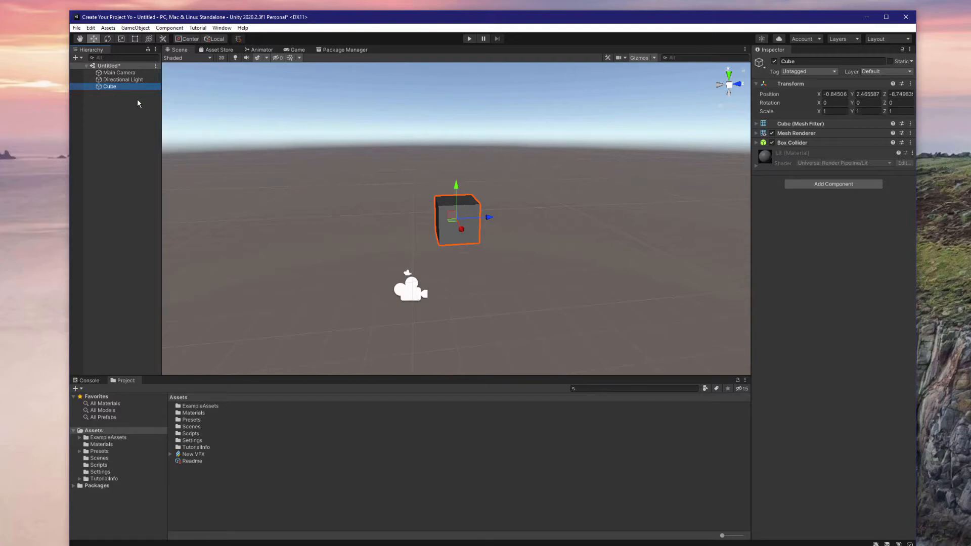
pyautogui.click(116, 87)
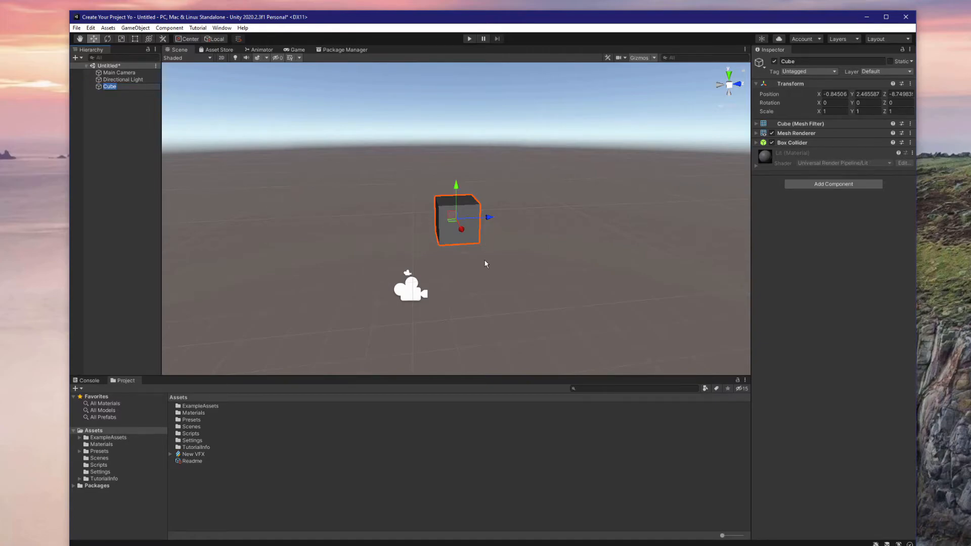
# Move the cube in the Scene view with the Move tool to about X -0.85, Y 2.51, Z -9.44.
pyautogui.moveTo(451, 234); pyautogui.dragTo(474, 223, button='right')
pyautogui.press('f')
pyautogui.scroll(-5, 466, 230)
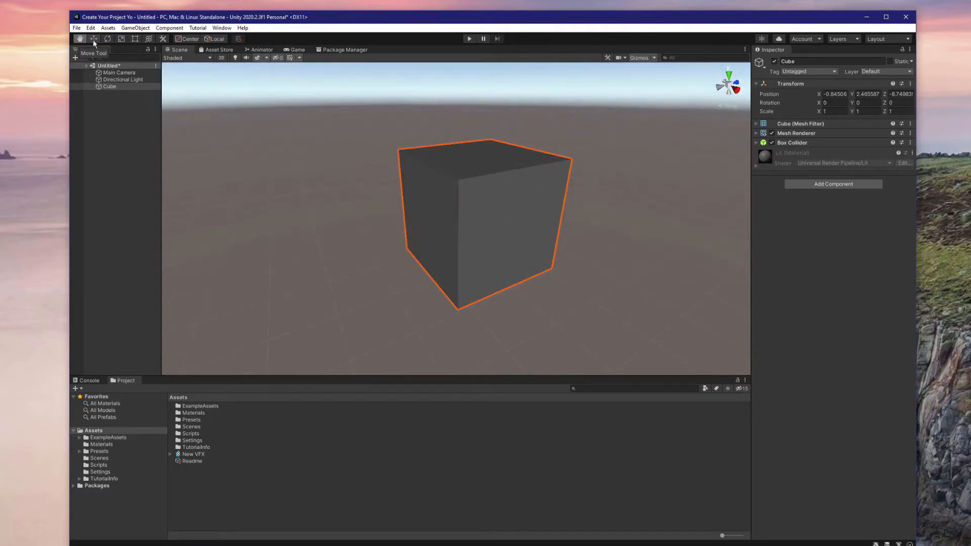
pyautogui.click(94, 39)
pyautogui.moveTo(502, 206); pyautogui.dragTo(399, 197)
pyautogui.moveTo(414, 243)
pyautogui.mouseDown()
pyautogui.moveTo(434, 260)
pyautogui.moveTo(415, 239)
pyautogui.mouseUp()
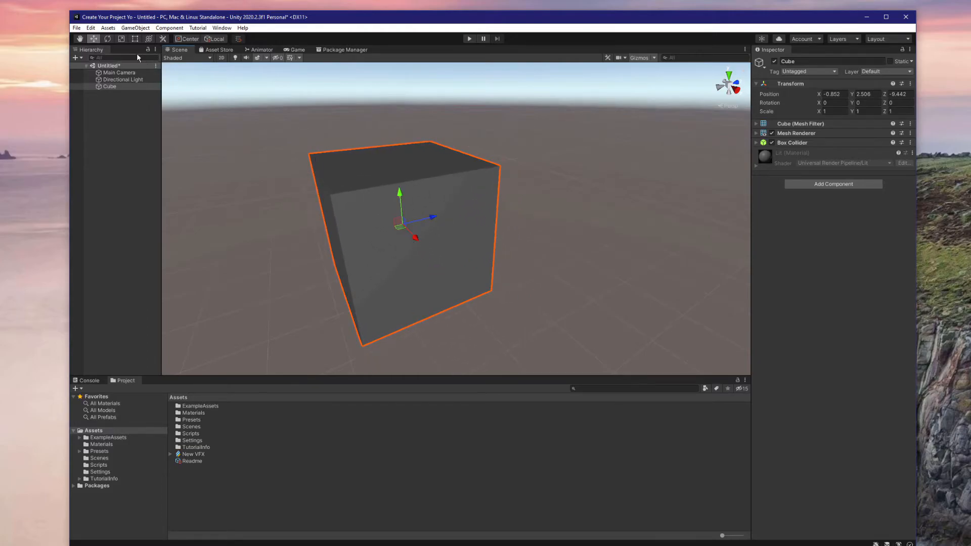
# Rotate the cube to about 56, 67, 21 degrees and enlarge it to a scale of about 2.41, 1.44, 1.46.
pyautogui.click(107, 41)
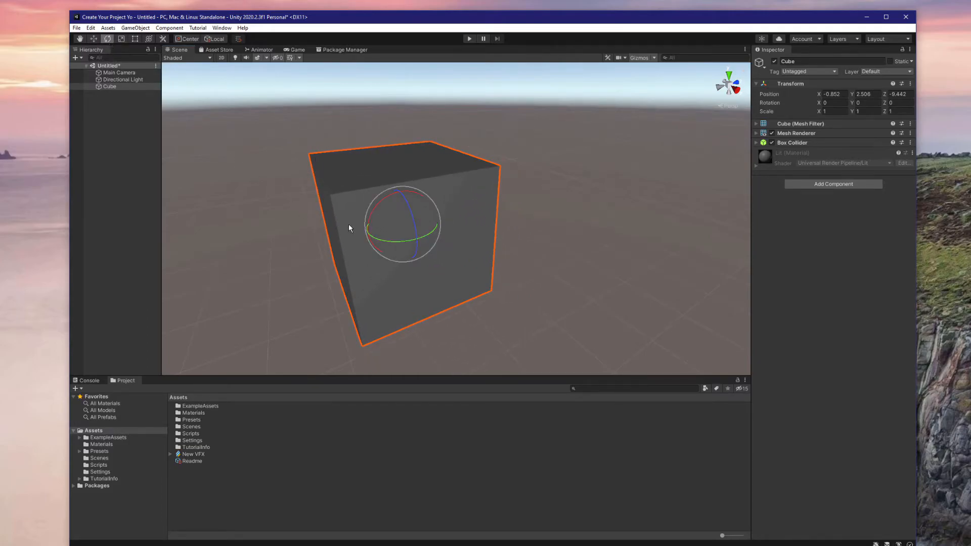
pyautogui.moveTo(370, 215); pyautogui.dragTo(350, 208)
pyautogui.click(121, 39)
pyautogui.moveTo(401, 225); pyautogui.dragTo(346, 234)
pyautogui.moveTo(413, 257); pyautogui.dragTo(425, 274)
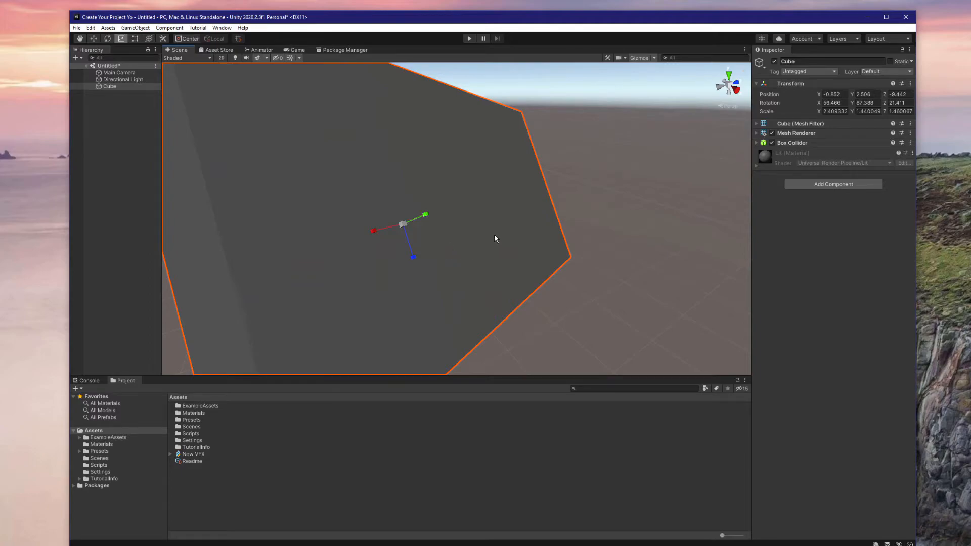
# Undo the cube's scaling and rotation along with its last small move.
pyautogui.hotkey('ctrl', 'z')
pyautogui.hotkey('ctrl', 'z')
pyautogui.hotkey('ctrl', 'z')
pyautogui.hotkey('ctrl', 'z')
pyautogui.hotkey('ctrl', 'z')
pyautogui.hotkey('ctrl', 'z')
pyautogui.hotkey('ctrl', 'z')
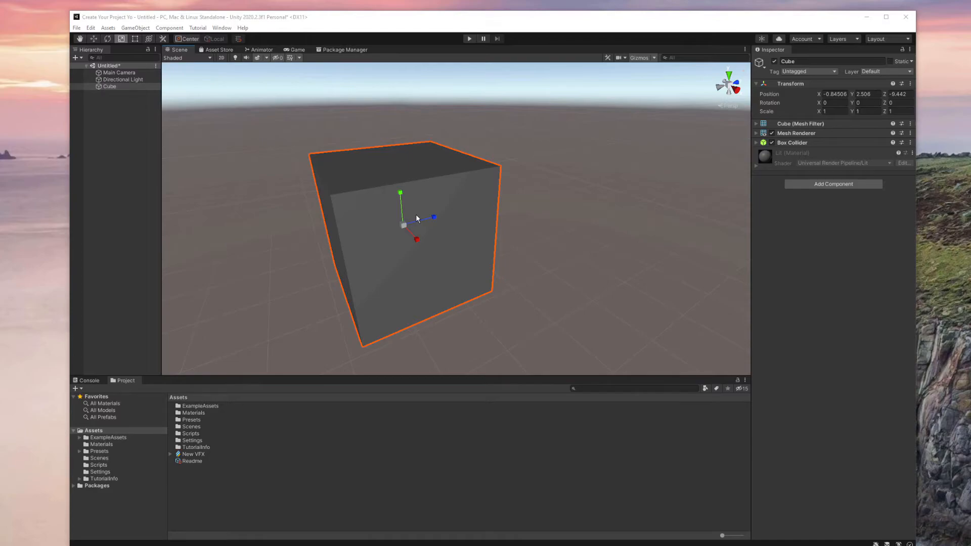
# Examine the cube's Box Collider, Mesh Filter and Mesh Renderer components, then collapse them.
pyautogui.click(131, 88)
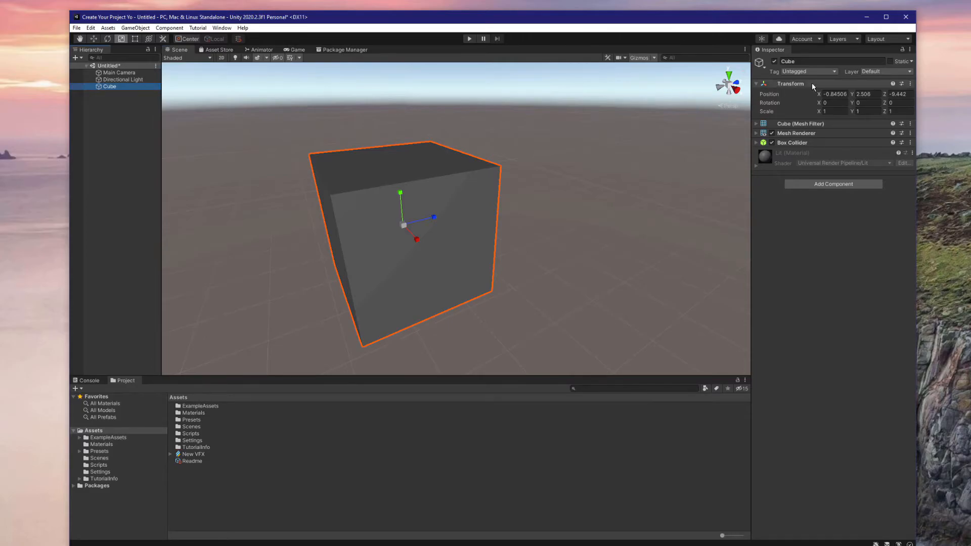
pyautogui.click(819, 142)
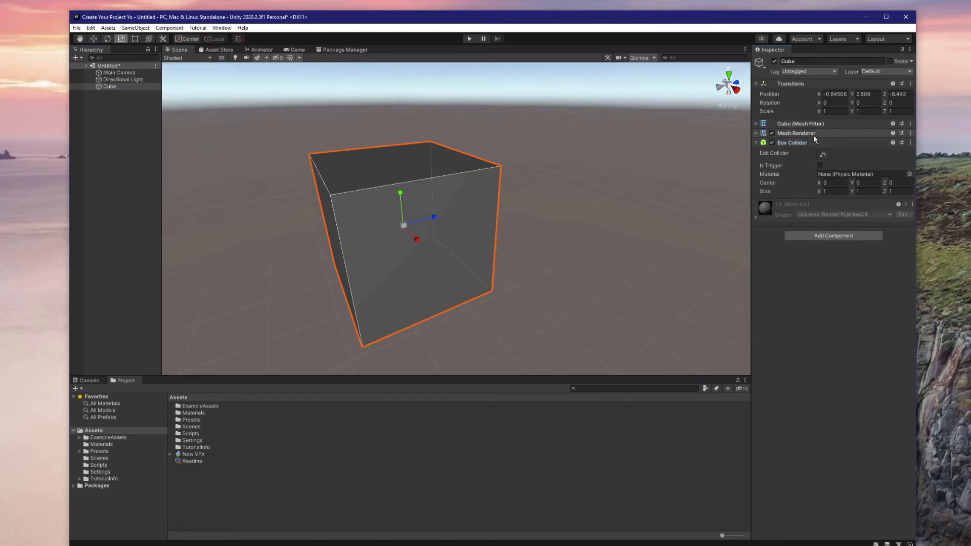
pyautogui.click(809, 124)
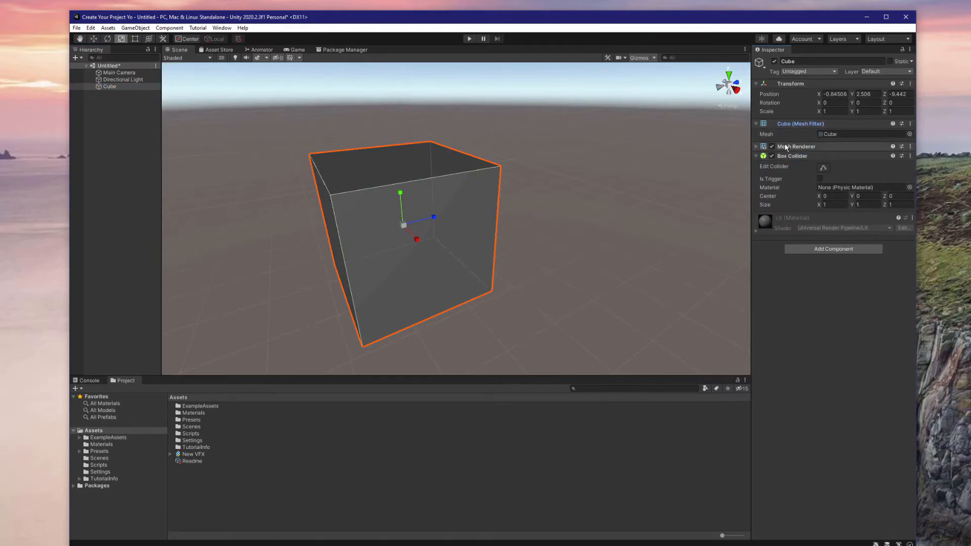
pyautogui.click(768, 146)
pyautogui.click(756, 147)
pyautogui.click(755, 124)
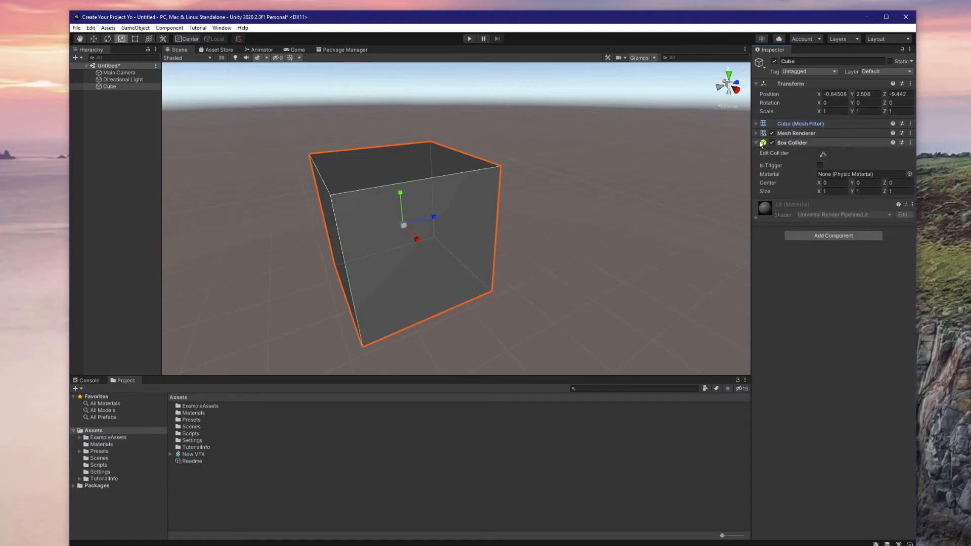
pyautogui.click(756, 143)
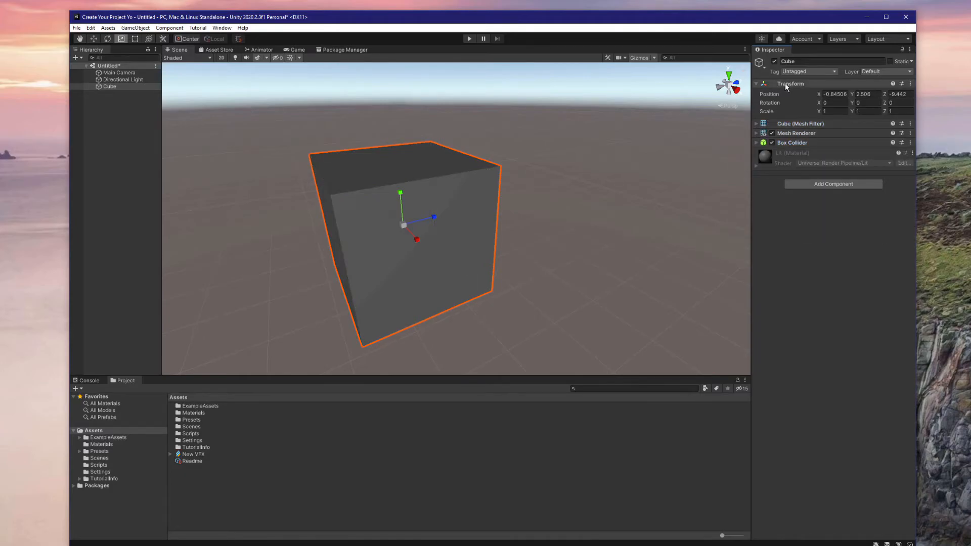
# Adjust the cube's transform to X position -1.75, Y rotation -2.17 and X scale 1.47, and flatten its Y scale to about 0.25.
pyautogui.click(856, 112)
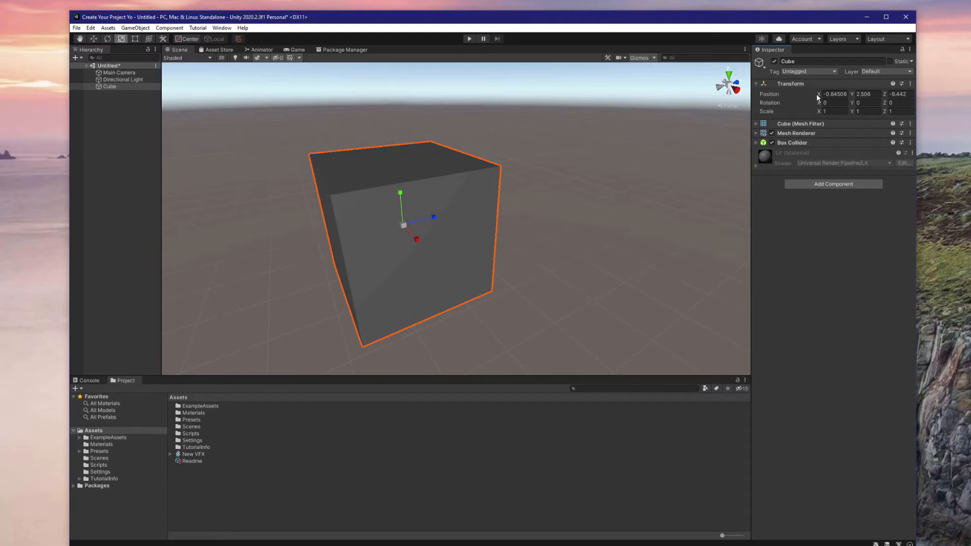
pyautogui.moveTo(816, 93); pyautogui.dragTo(845, 120)
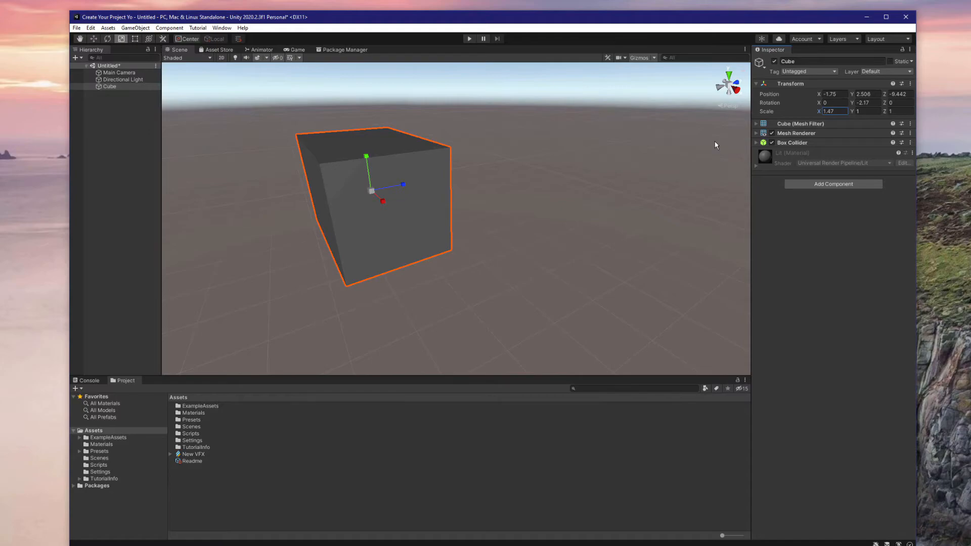
pyautogui.moveTo(366, 155); pyautogui.dragTo(371, 180)
# Set the cube's scale to X 5, Y 0.5 and Z 5 to form a flat platform.
pyautogui.click(835, 112)
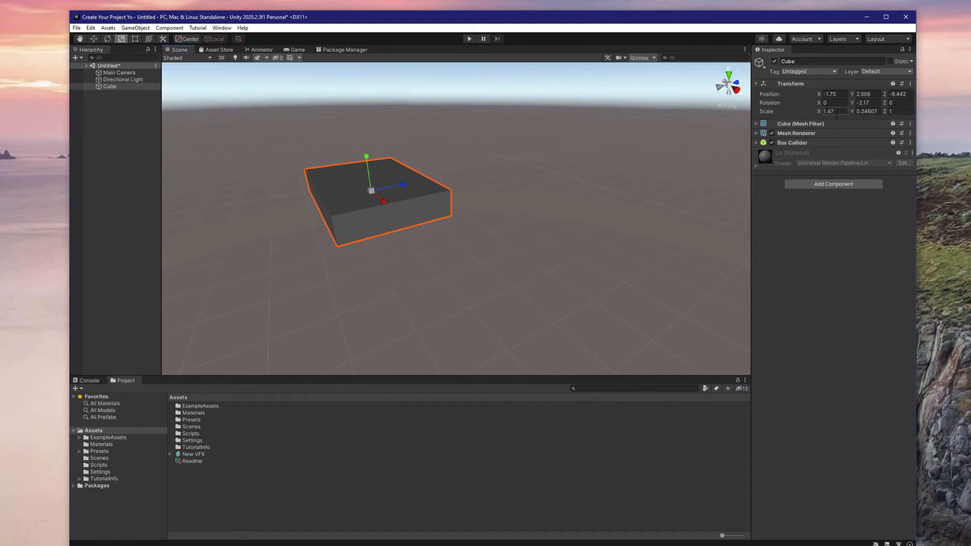
pyautogui.write('5')
pyautogui.click(905, 108)
pyautogui.write('5')
pyautogui.click(867, 112)
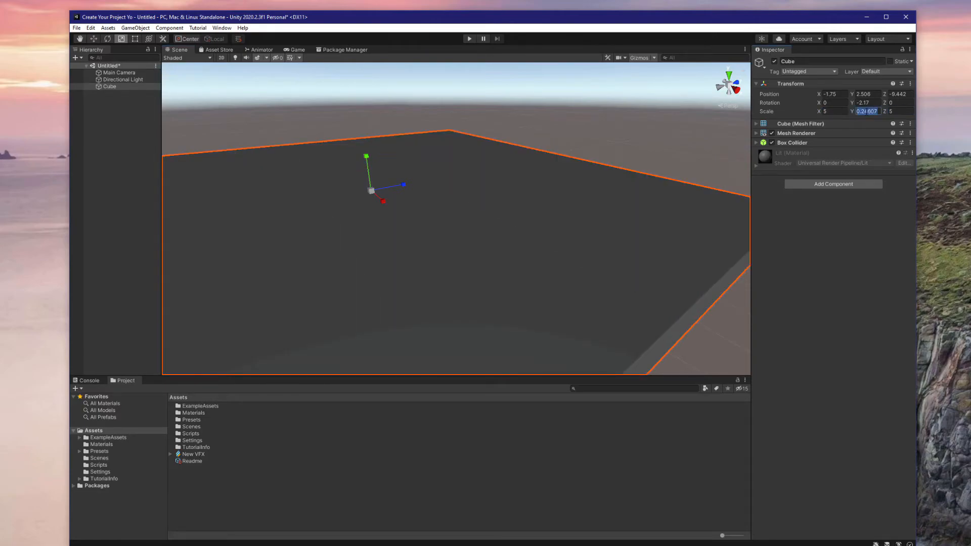
pyautogui.write('5')
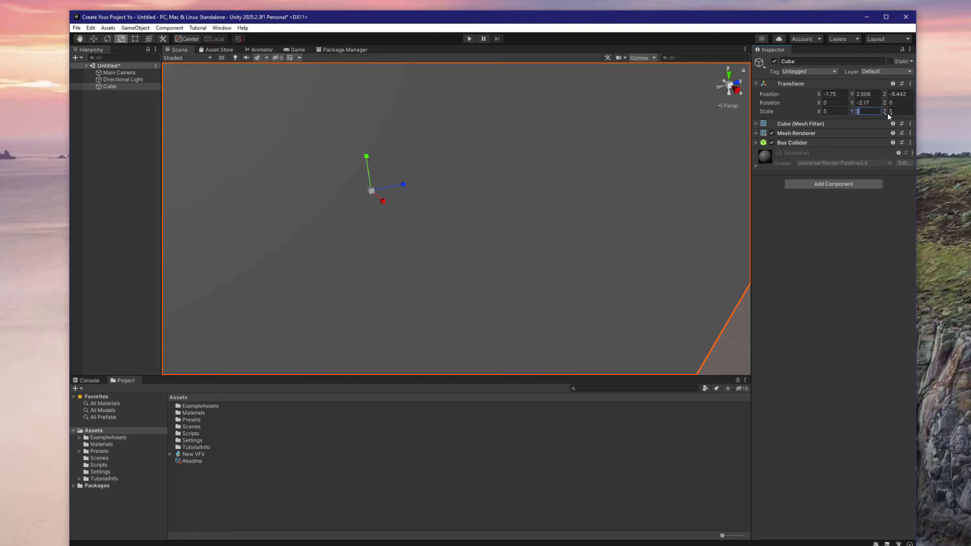
pyautogui.write('.5')
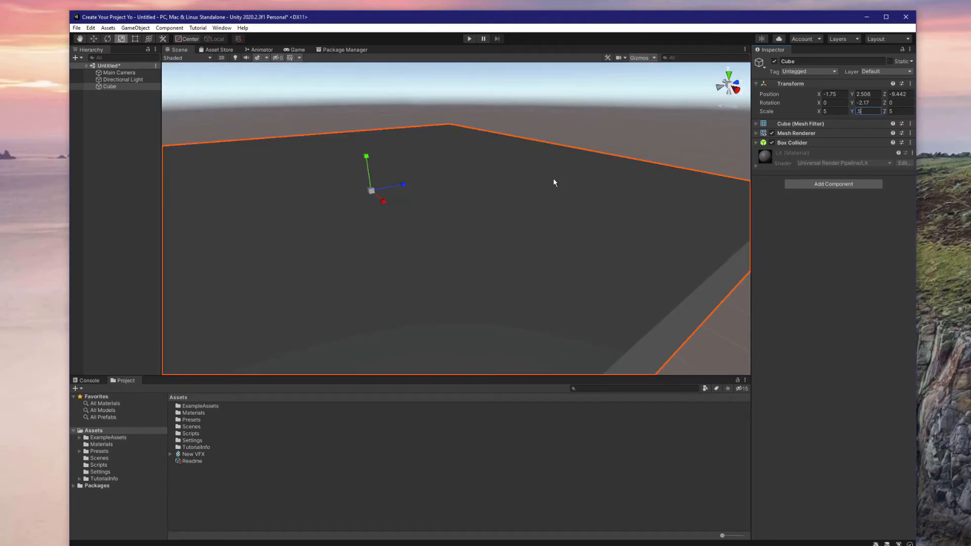
pyautogui.moveTo(452, 174); pyautogui.dragTo(401, 180, button='right')
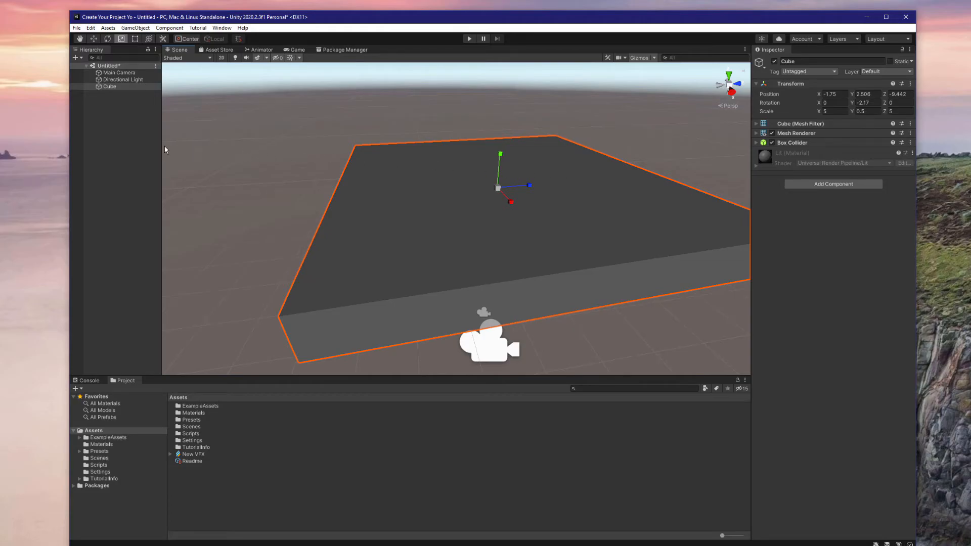
# Add a Visual Effect object to the scene and locate its empty Asset Template property.
pyautogui.rightClick(133, 145)
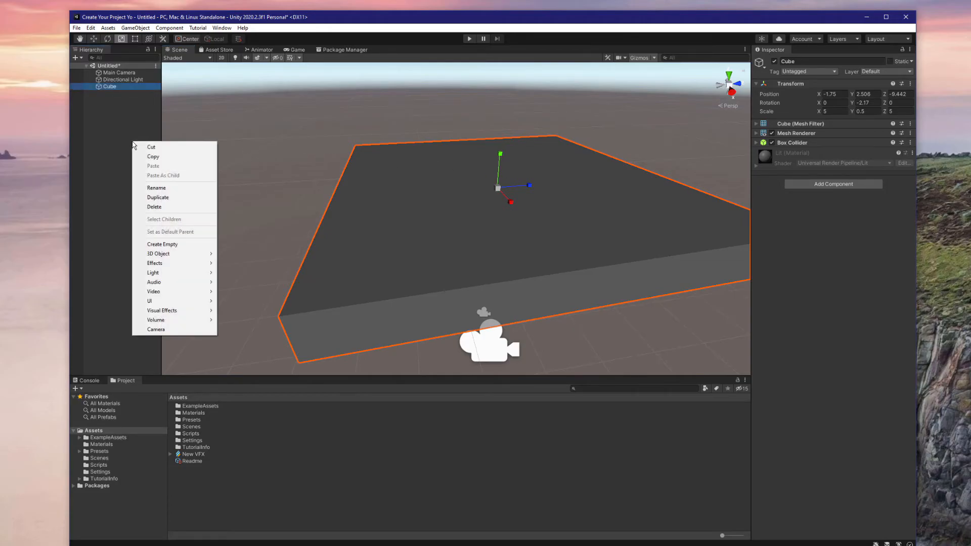
pyautogui.moveTo(189, 312)
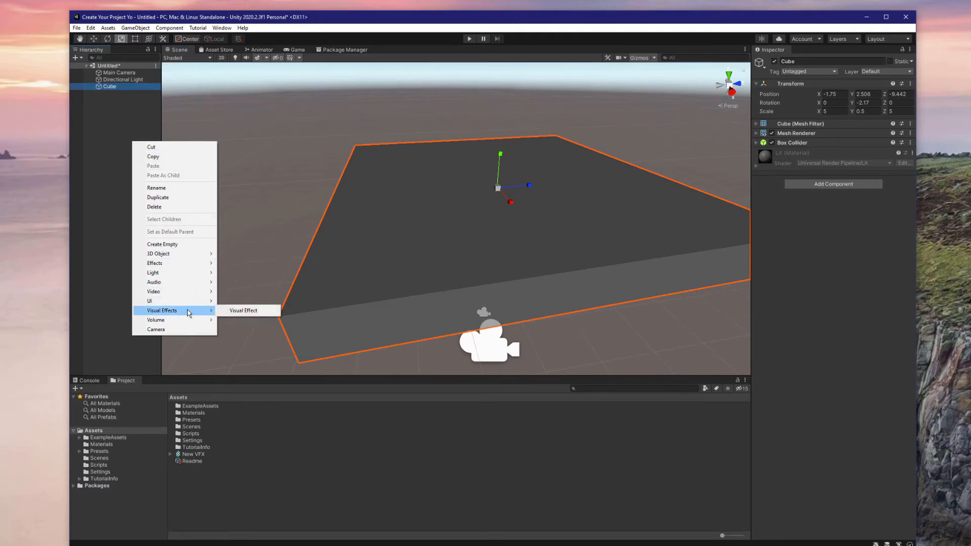
pyautogui.click(242, 310)
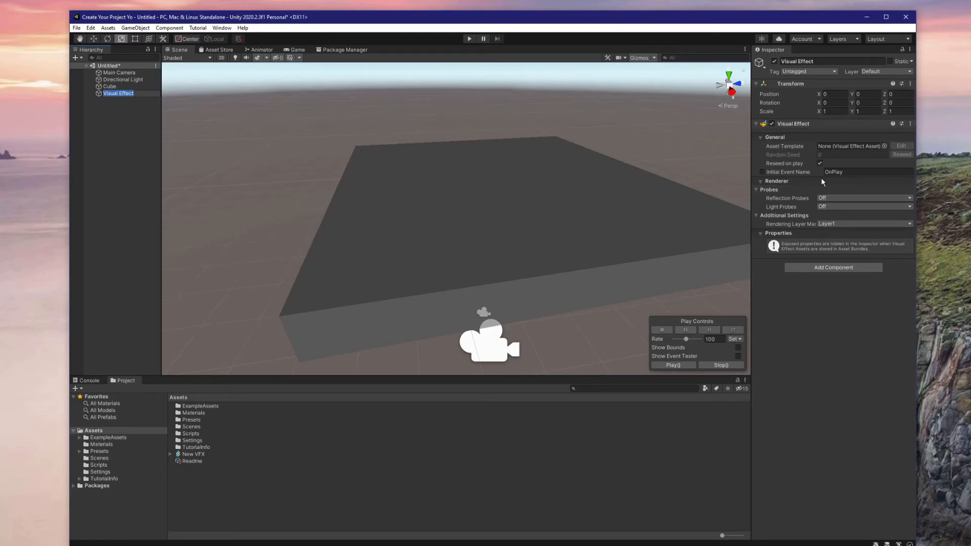
pyautogui.click(832, 146)
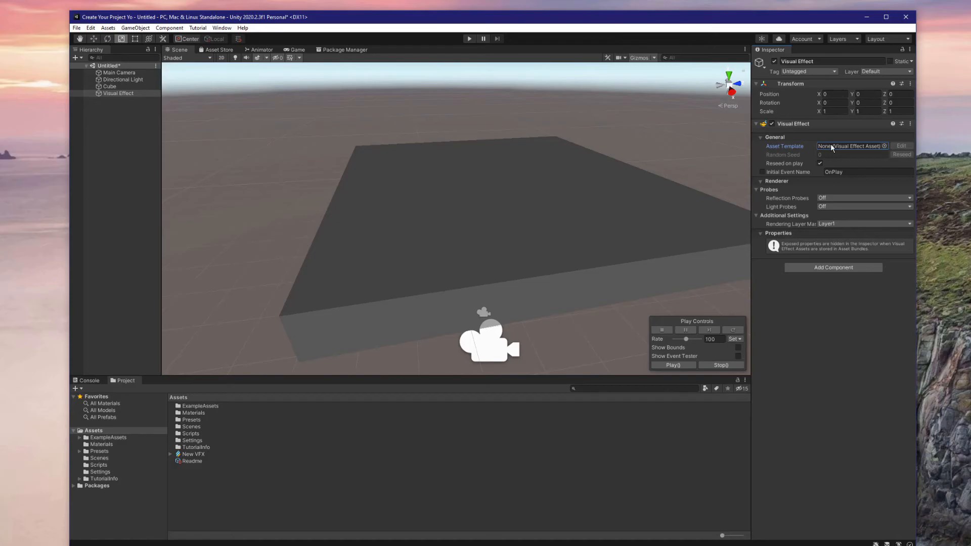
# Create a Visual Effect Graph asset named Fire Mouse in the project's Assets folder.
pyautogui.rightClick(392, 483)
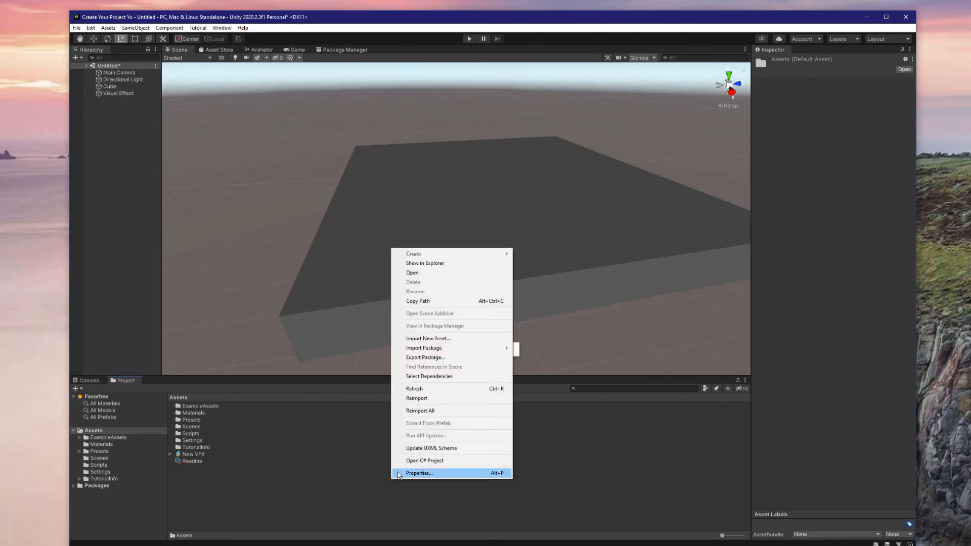
pyautogui.moveTo(450, 253)
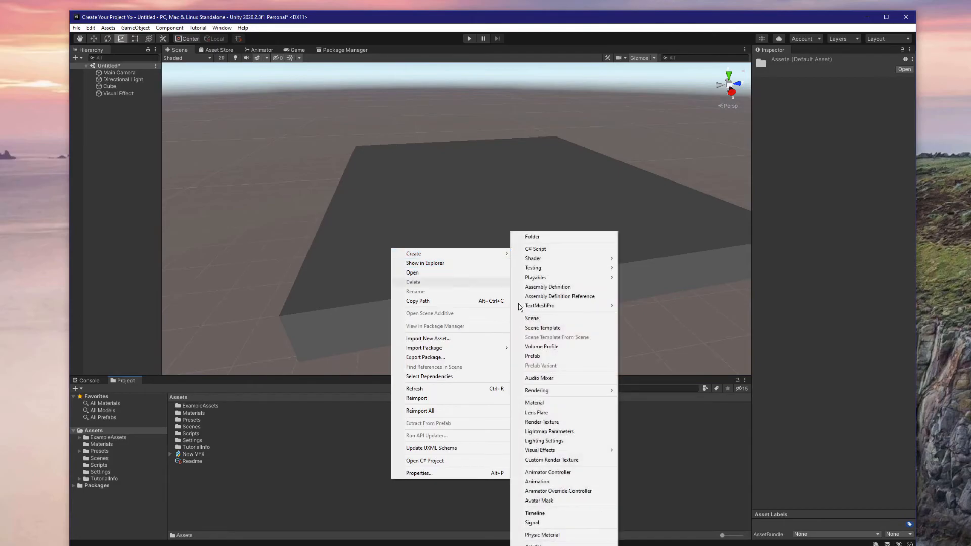
pyautogui.moveTo(571, 450)
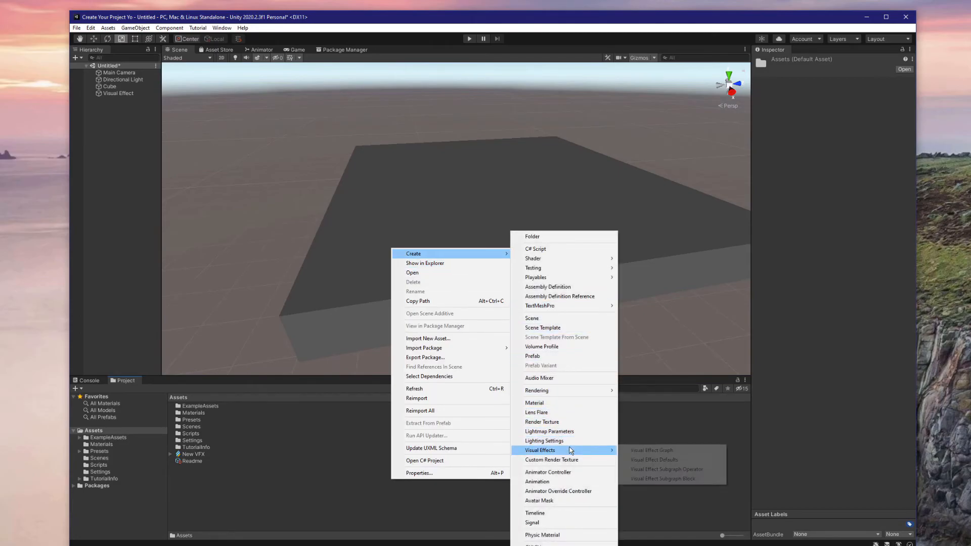
pyautogui.click(636, 451)
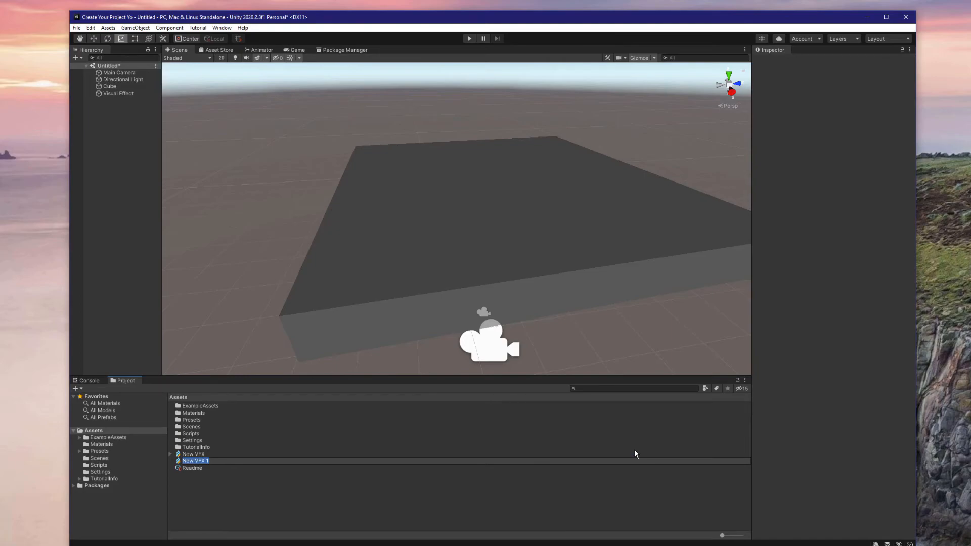
pyautogui.write('Fire Mouse')
pyautogui.press('Return')
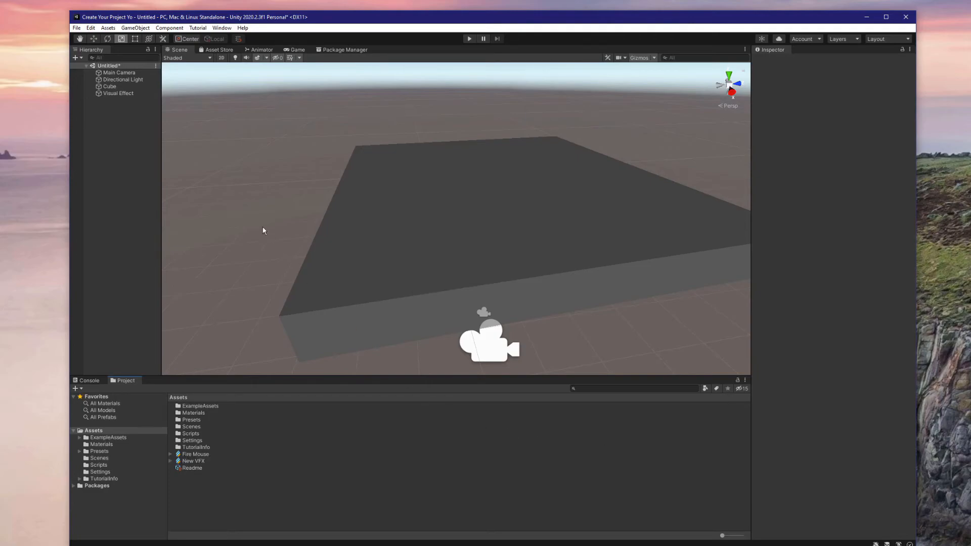
# Assign the Fire Mouse graph as the Asset Template of the scene's Visual Effect object.
pyautogui.click(122, 93)
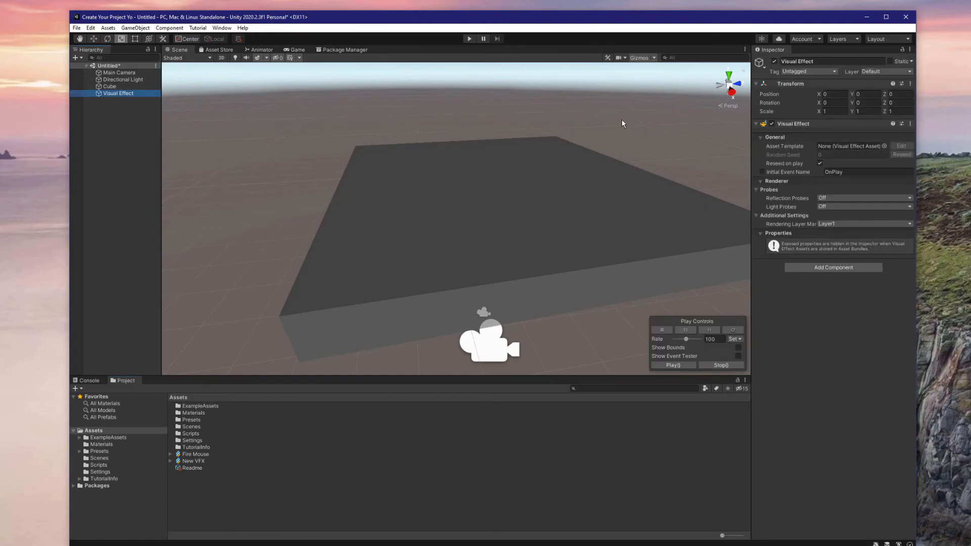
pyautogui.moveTo(191, 454); pyautogui.dragTo(850, 151)
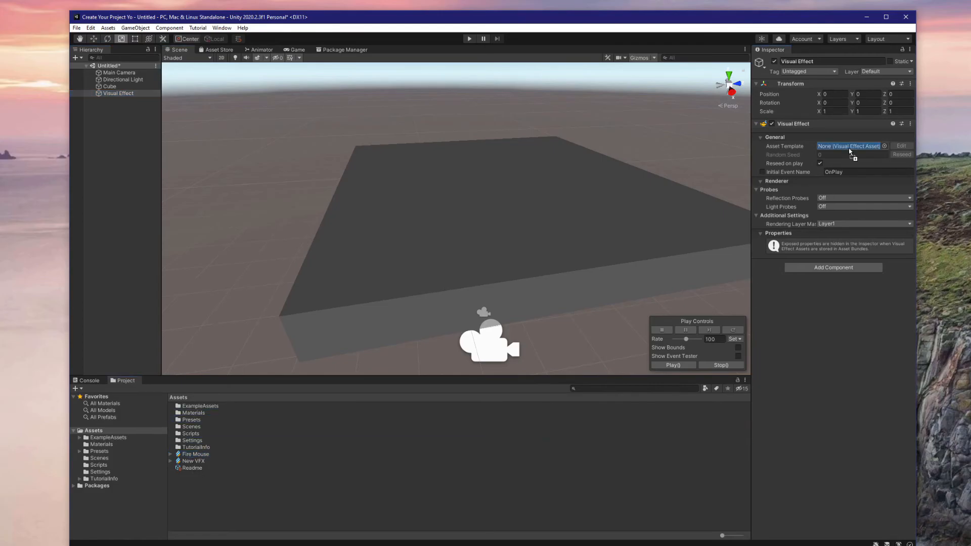
pyautogui.moveTo(849, 151); pyautogui.dragTo(849, 148)
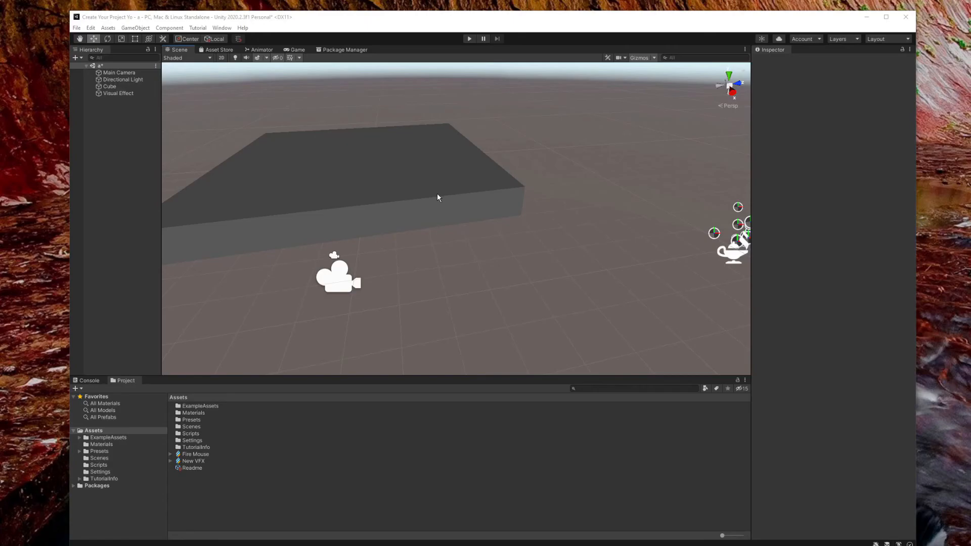
# Move the Visual Effect object onto the platform, to about Y 2.9 and Z -8.9, keeping X at 0.
pyautogui.keyDown('alt'); pyautogui.moveTo(423, 190); pyautogui.dragTo(496, 177); pyautogui.keyUp('alt')
pyautogui.click(134, 97)
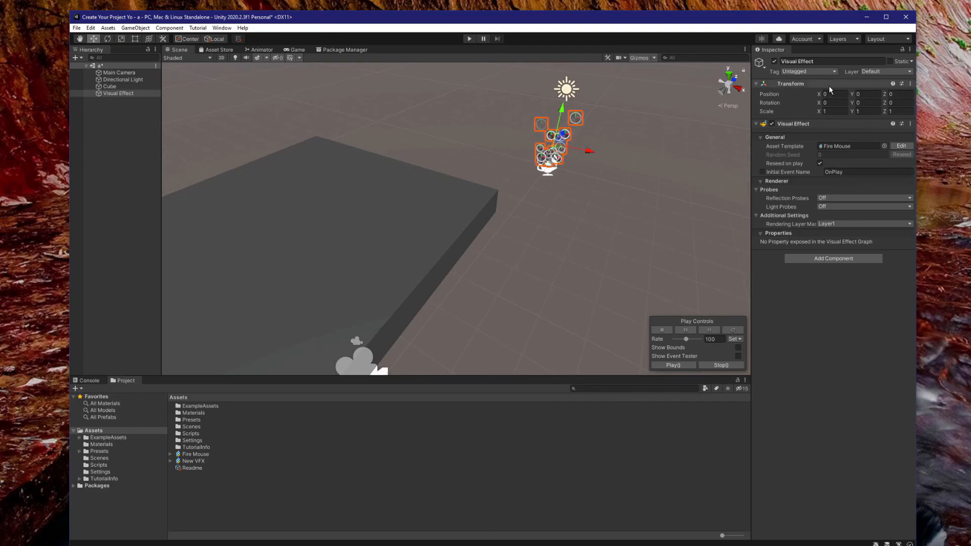
pyautogui.moveTo(581, 156); pyautogui.dragTo(499, 161, button='right')
pyautogui.moveTo(499, 161); pyautogui.dragTo(441, 158, button='middle')
pyautogui.moveTo(671, 165); pyautogui.dragTo(355, 262)
pyautogui.moveTo(376, 250); pyautogui.dragTo(461, 208, button='middle')
pyautogui.moveTo(417, 217); pyautogui.dragTo(397, 58)
pyautogui.moveTo(423, 158); pyautogui.dragTo(401, 199, button='right')
pyautogui.scroll(-5, 401, 198)
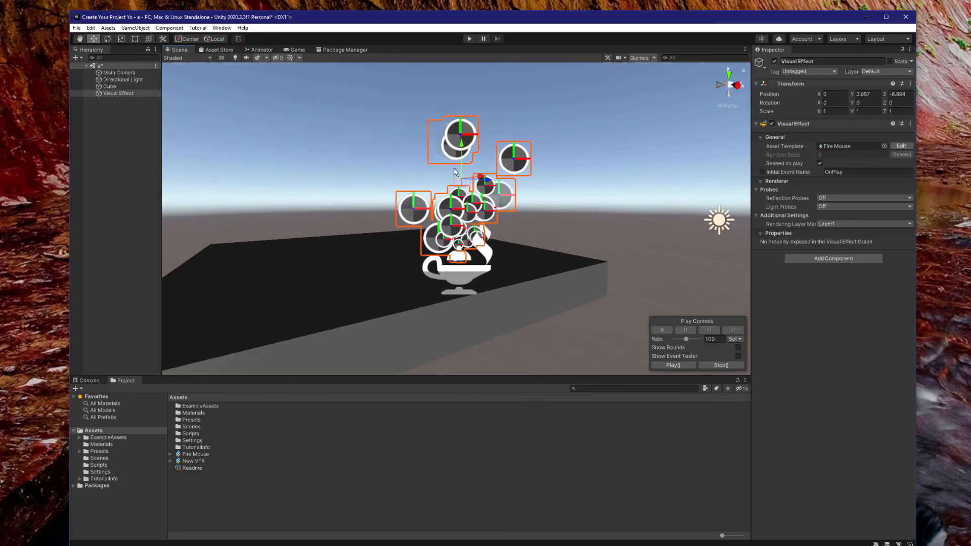
# Shift the Visual Effect object closer to the platform's middle, to about Y 3.1 and Z -9.8.
pyautogui.moveTo(482, 186); pyautogui.dragTo(431, 158)
pyautogui.moveTo(432, 155); pyautogui.dragTo(402, 207, button='middle')
pyautogui.moveTo(445, 135); pyautogui.dragTo(409, 185, button='right')
pyautogui.scroll(-4, 460, 151)
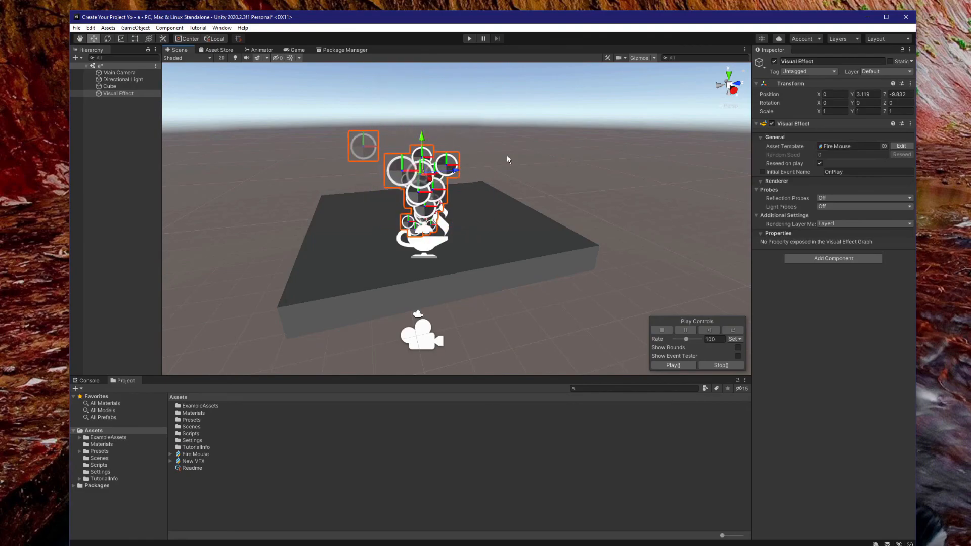
# Save the scene under the name Flaming Mouse in the project's Assets folder.
pyautogui.click(77, 29)
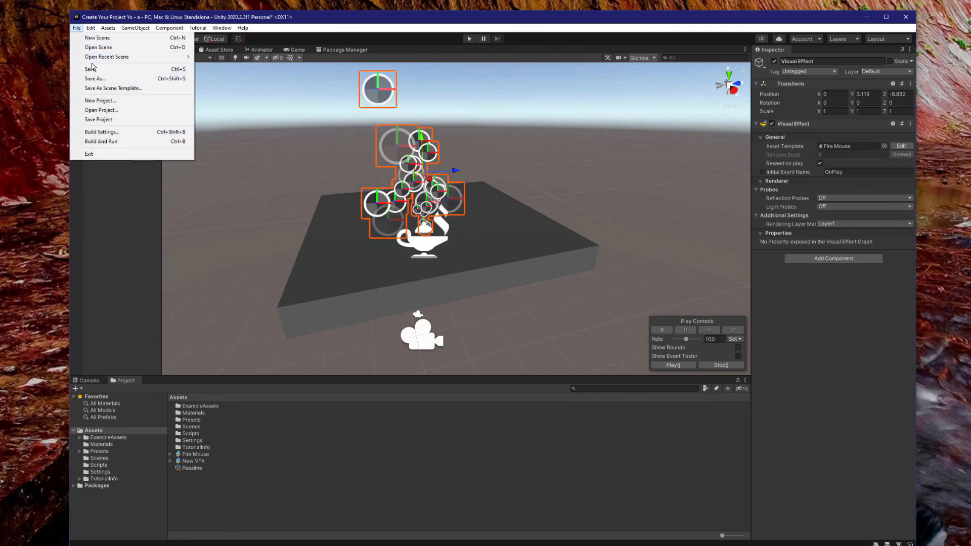
pyautogui.click(104, 78)
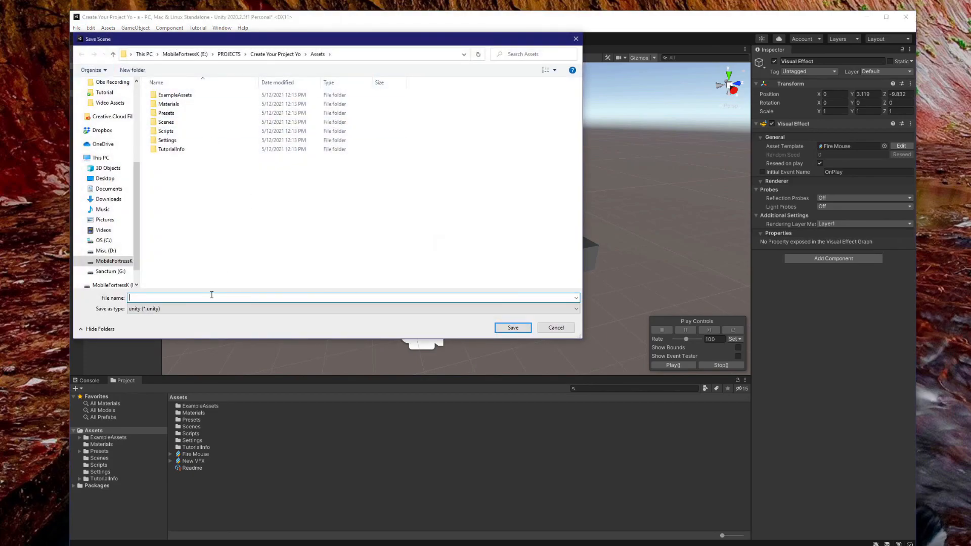
pyautogui.write('M')
pyautogui.press('BackSpace')
pyautogui.press('Return')
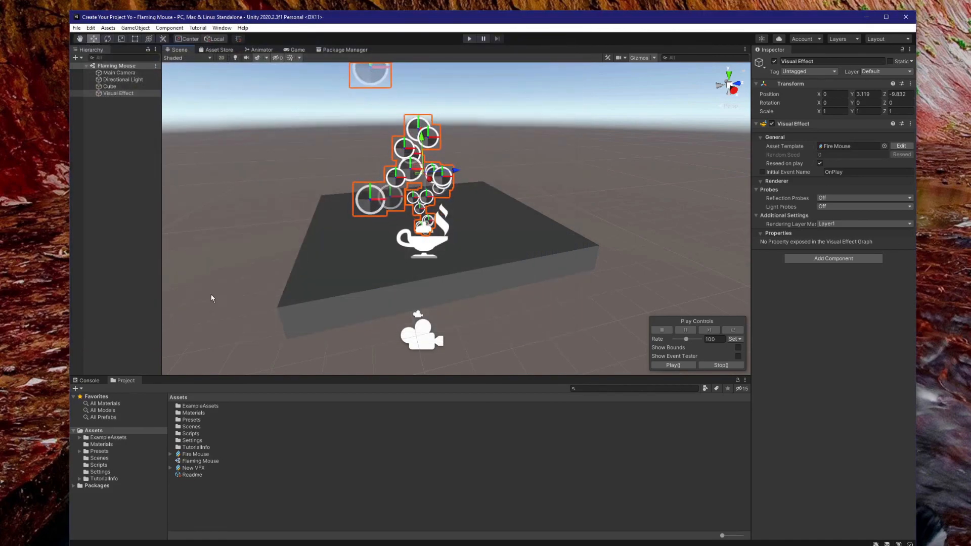